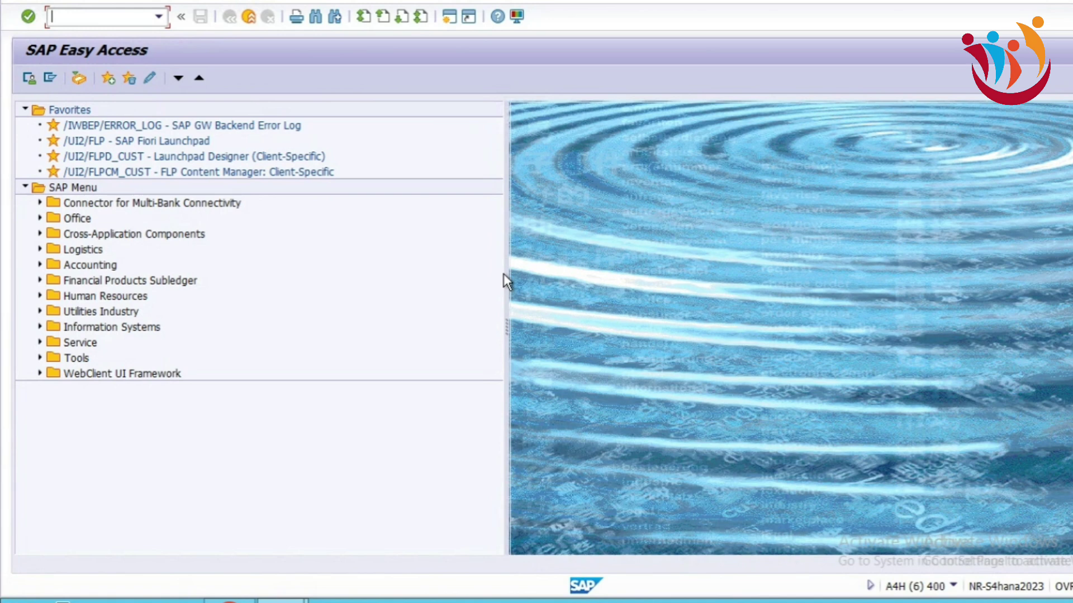
# Open the OMS2 material types list and jump to the SERV Service row
pyautogui.write('oms2')
pyautogui.press('Return')
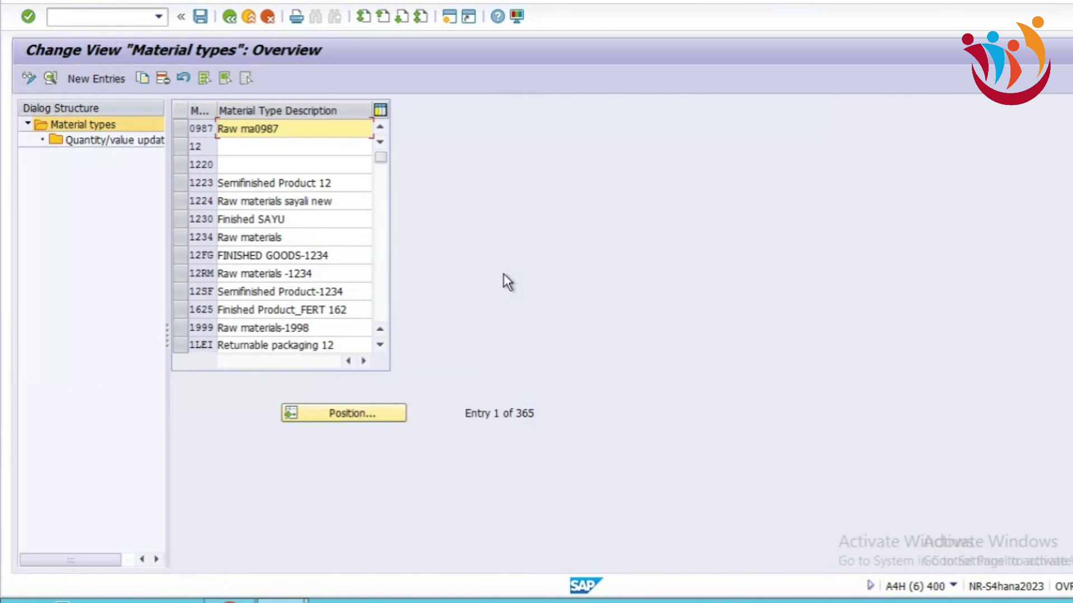
pyautogui.click(337, 410)
pyautogui.write('serv')
pyautogui.press('Return')
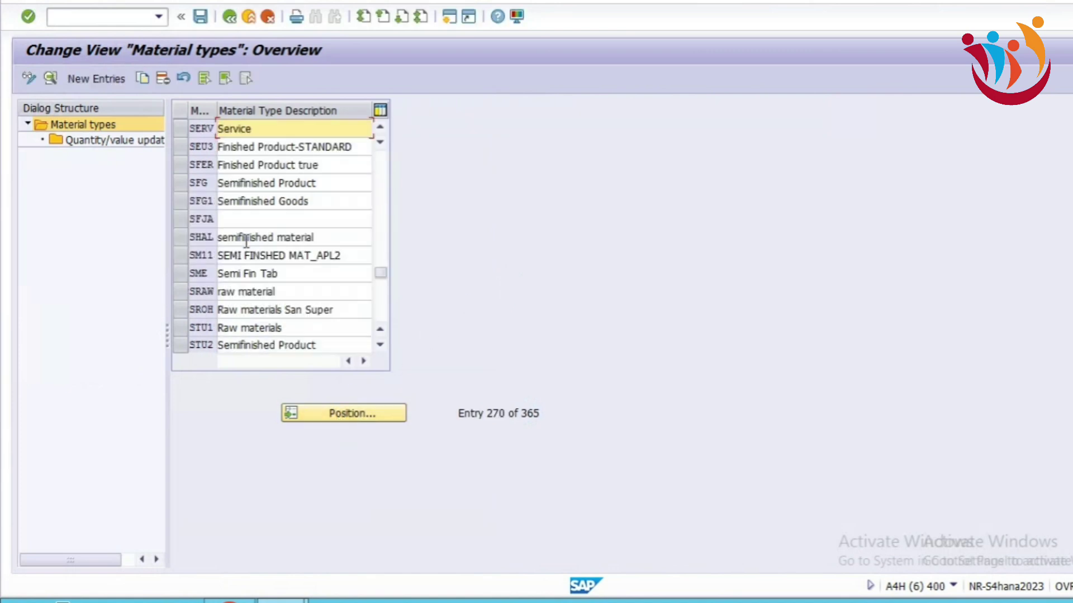
pyautogui.click(181, 129)
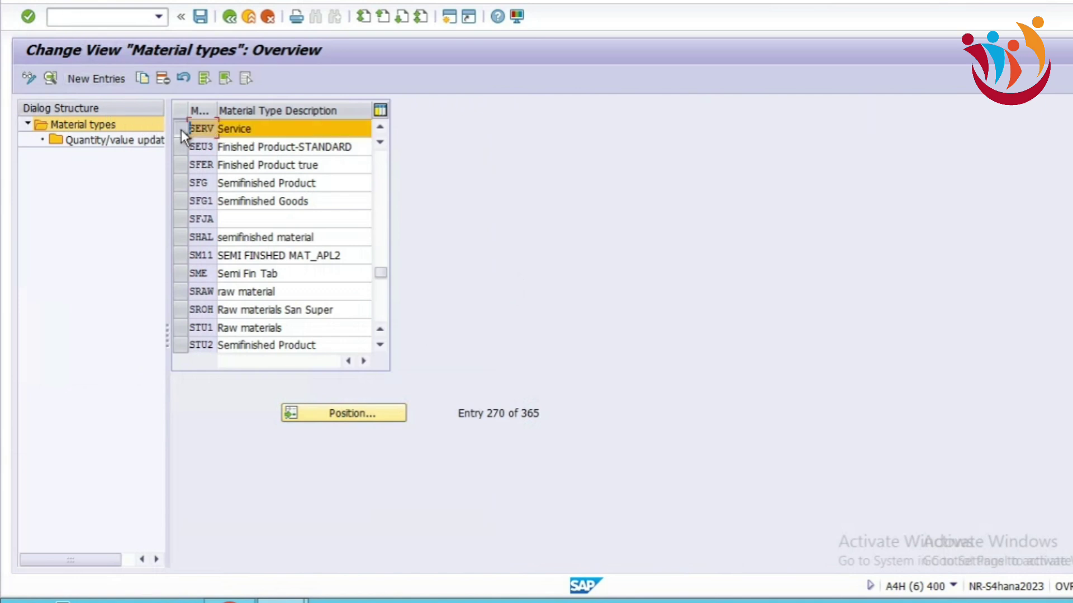
# Open the SERV details and compare the Product Type Group values, keeping 2 Service
pyautogui.click(47, 78)
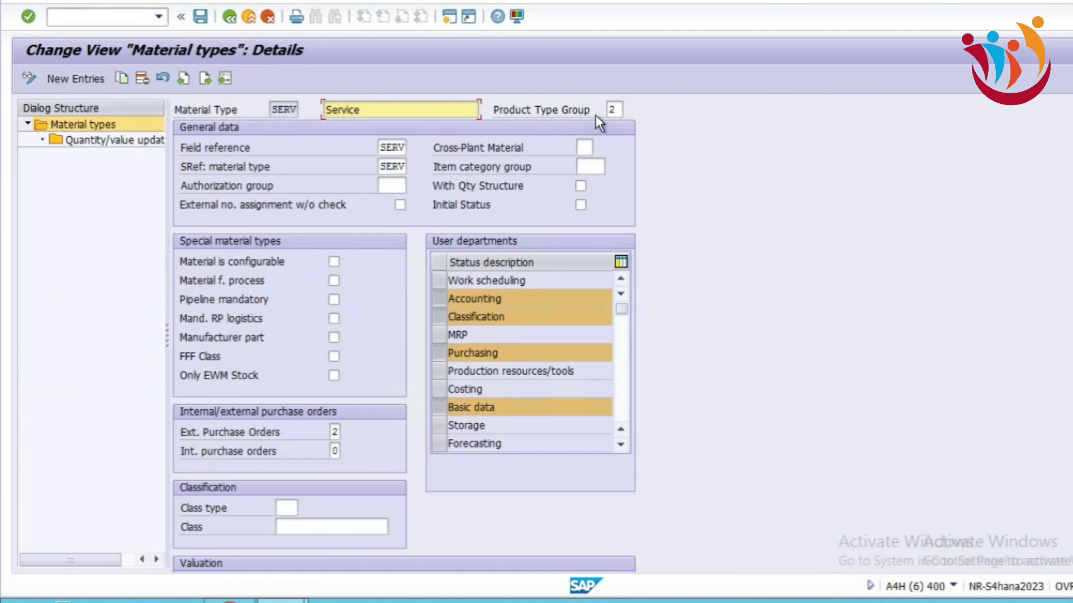
pyautogui.click(613, 109)
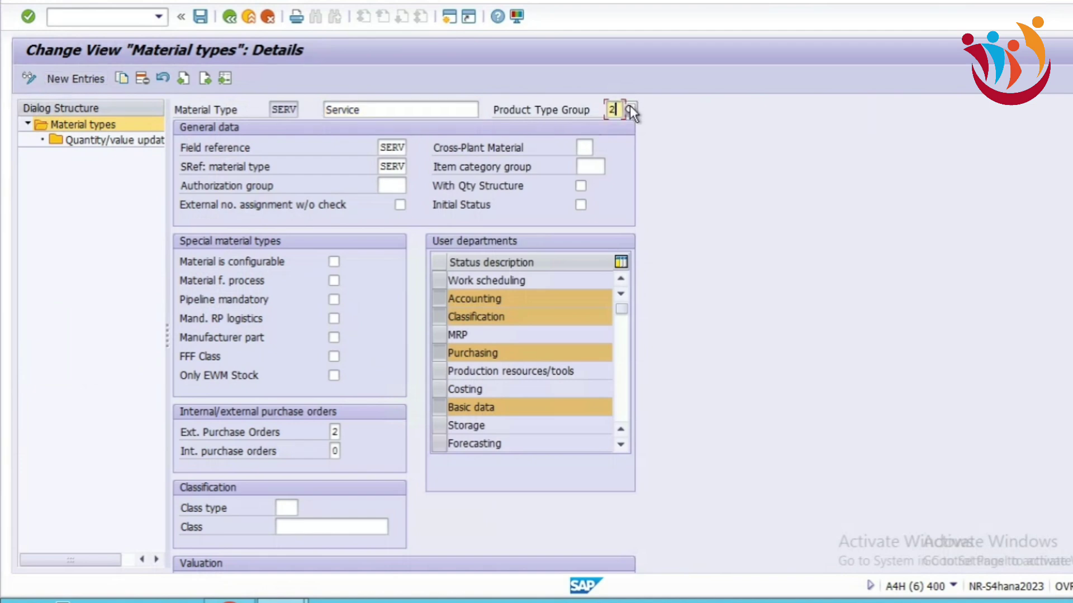
pyautogui.click(629, 108)
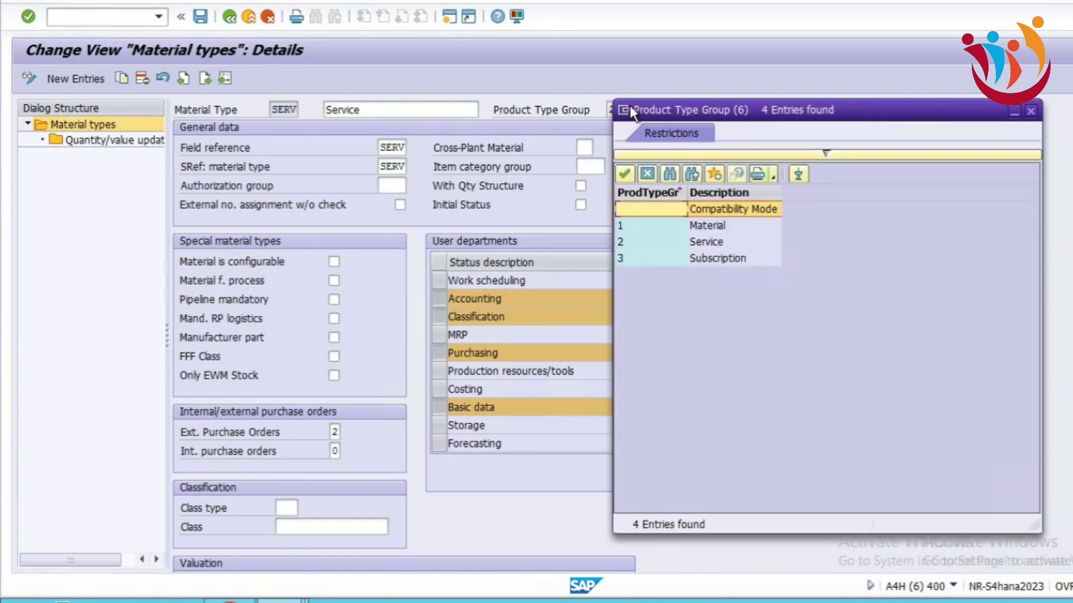
pyautogui.click(698, 230)
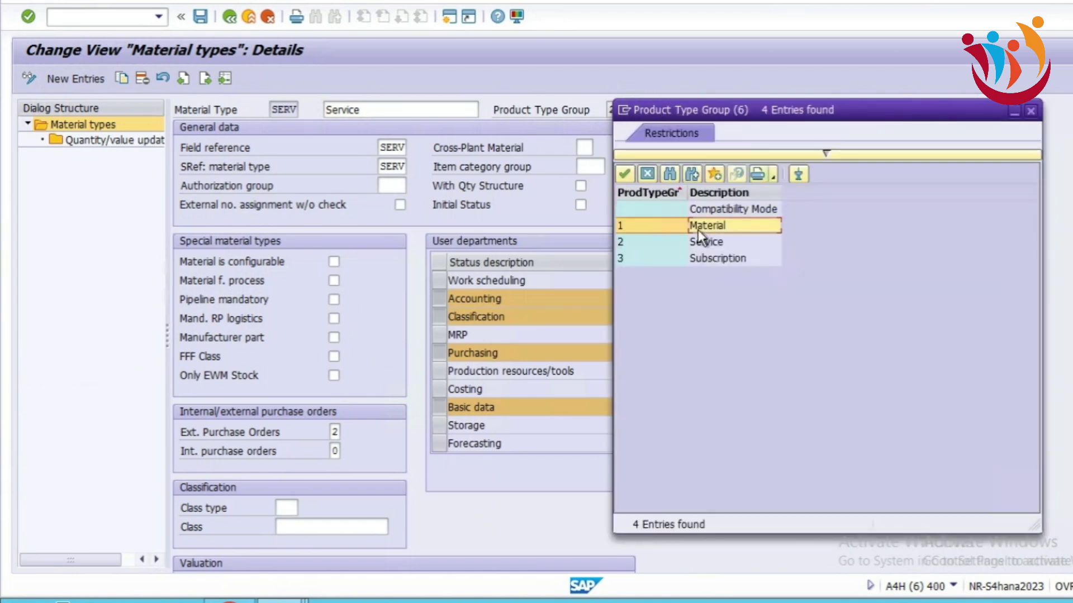
pyautogui.click(638, 240)
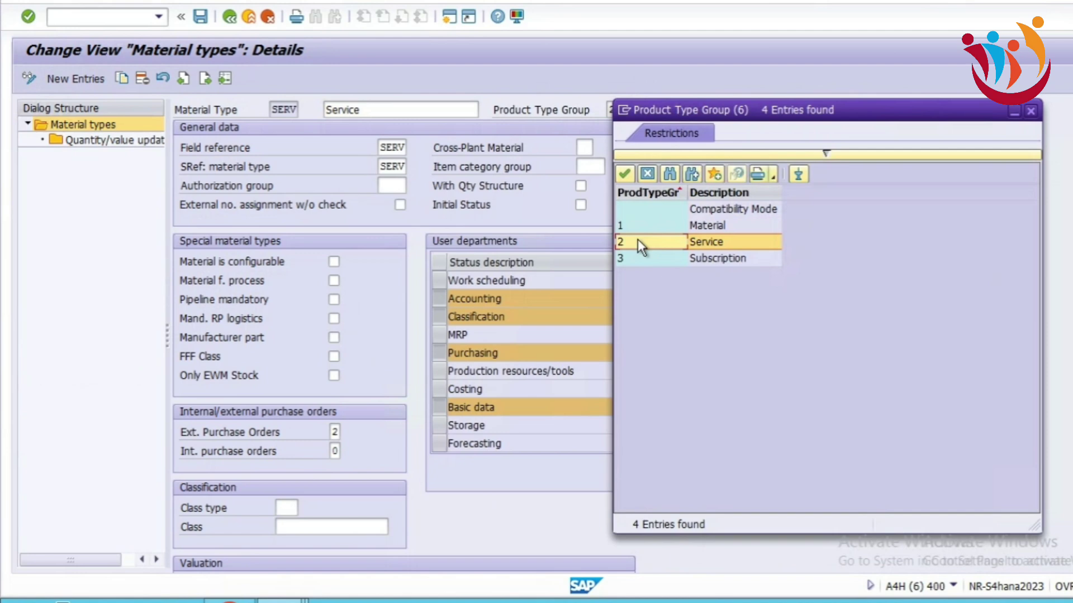
pyautogui.click(631, 226)
pyautogui.click(628, 239)
pyautogui.click(1030, 114)
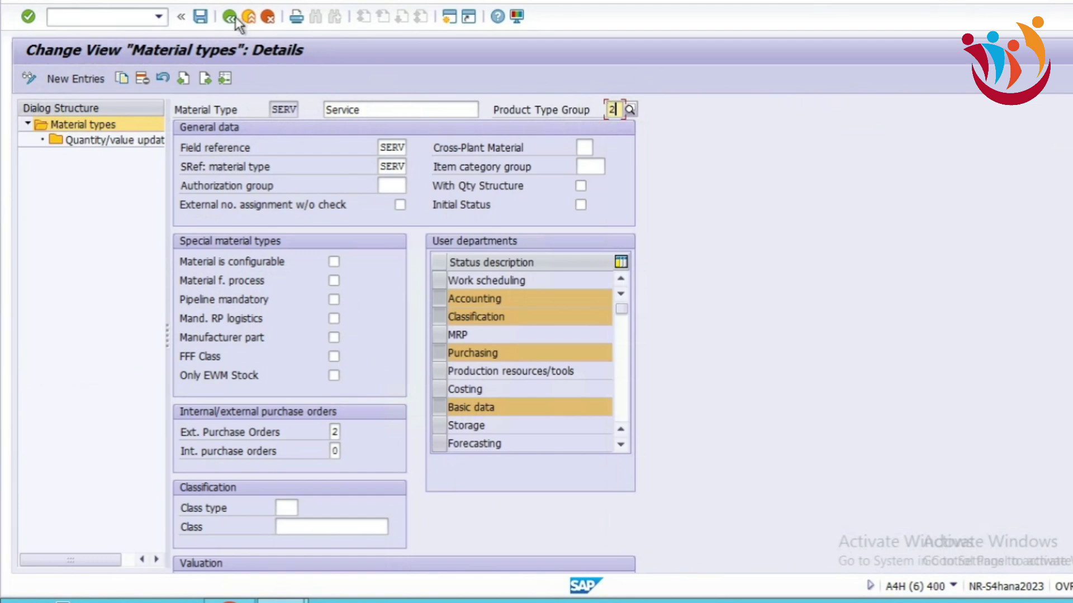
# Save the SERV settings, then open the details of the ROH Raw materials type
pyautogui.click(201, 17)
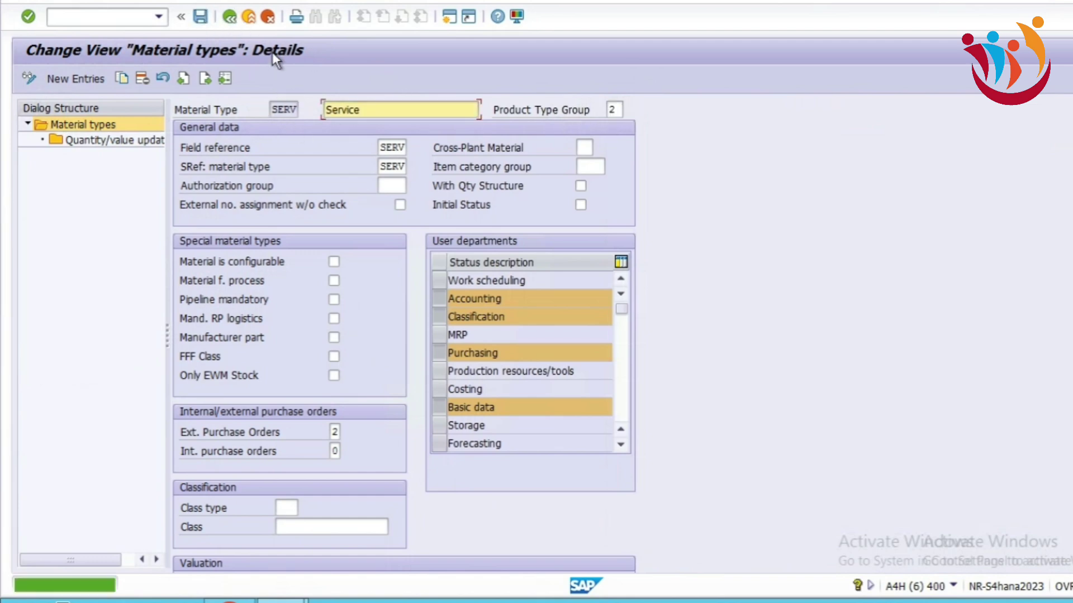
pyautogui.click(230, 17)
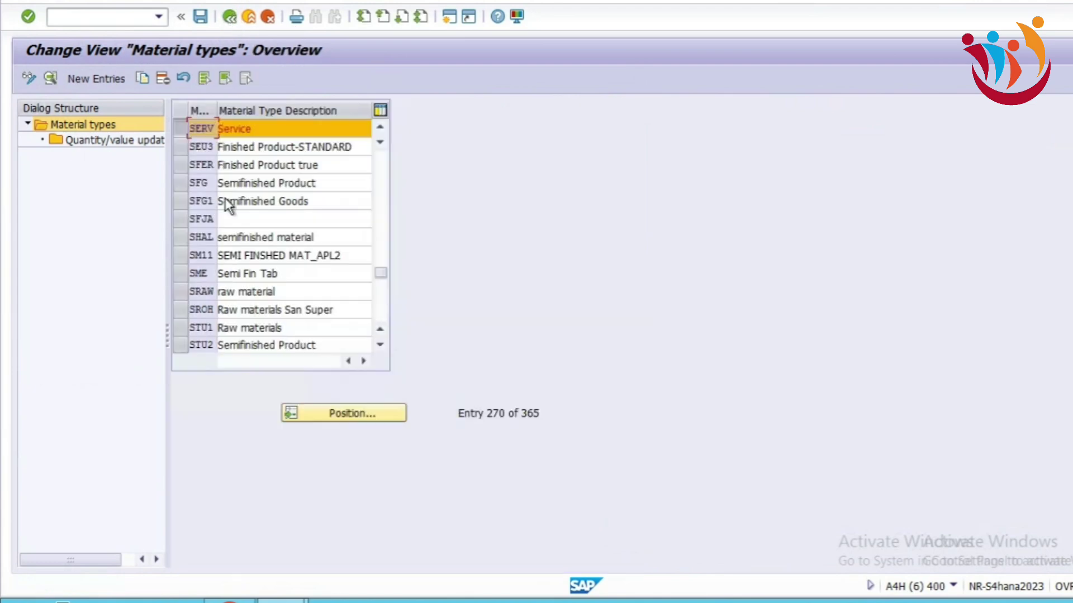
pyautogui.click(316, 410)
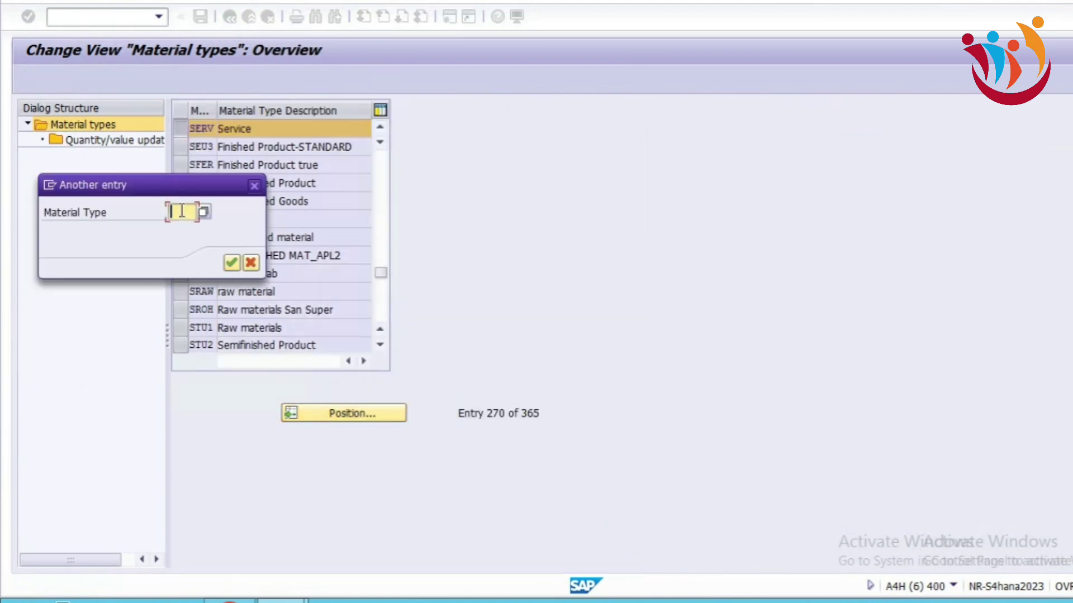
pyautogui.write('roh')
pyautogui.press('Return')
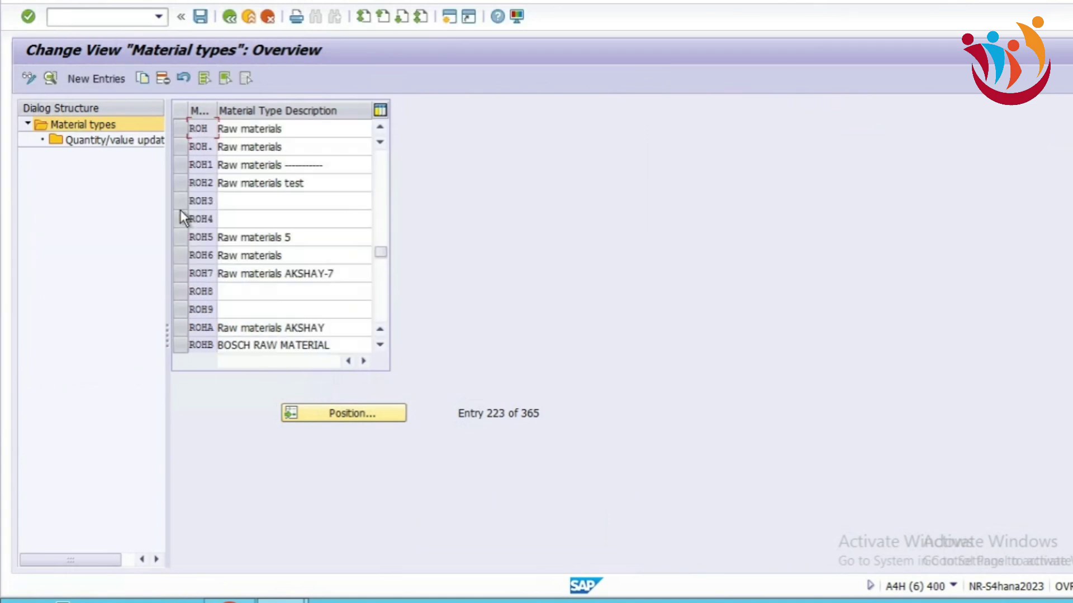
pyautogui.click(180, 125)
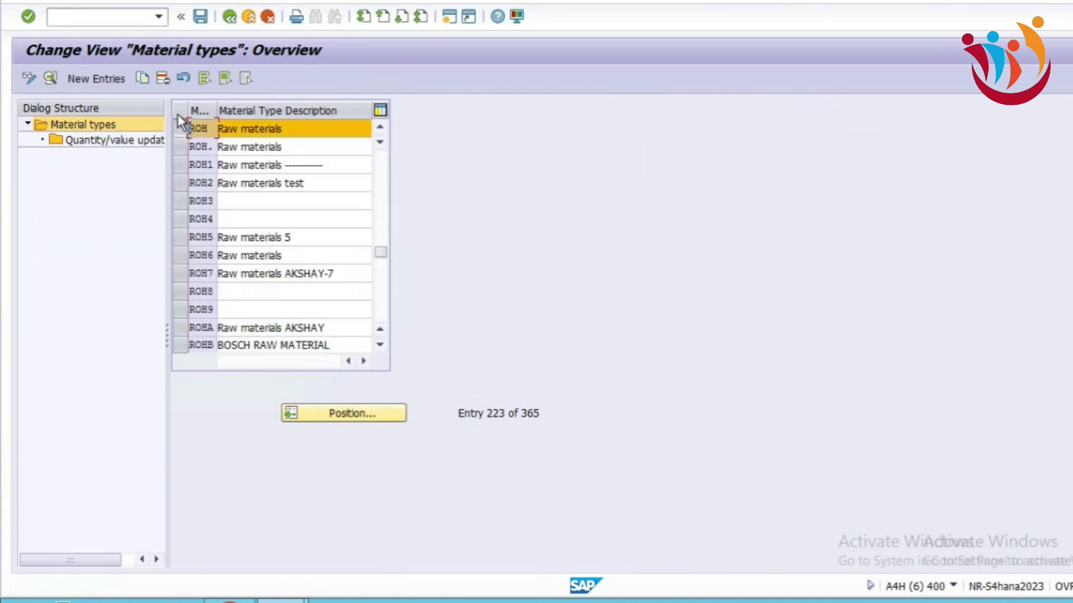
pyautogui.click(49, 77)
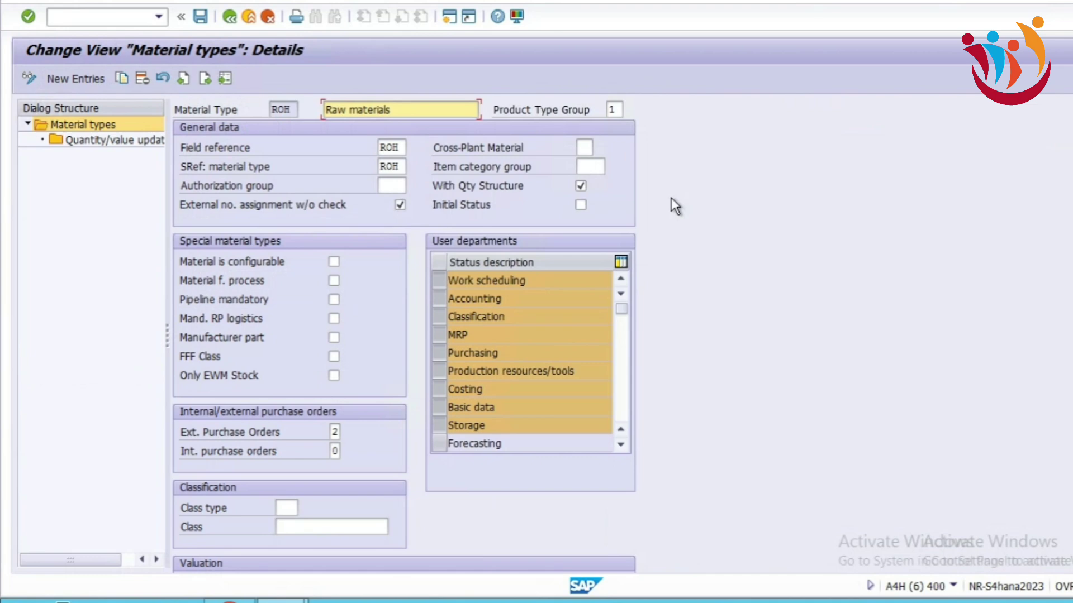
# Compare the ROH Product Type Group values, leave it at 1 Material, and return to the list
pyautogui.click(615, 108)
pyautogui.click(629, 108)
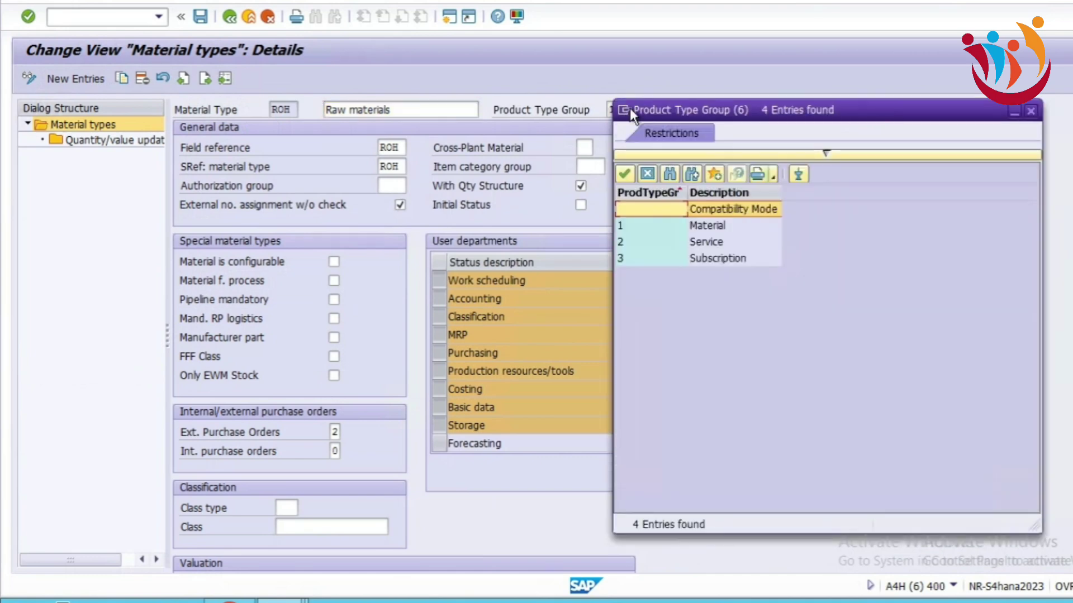
pyautogui.click(637, 225)
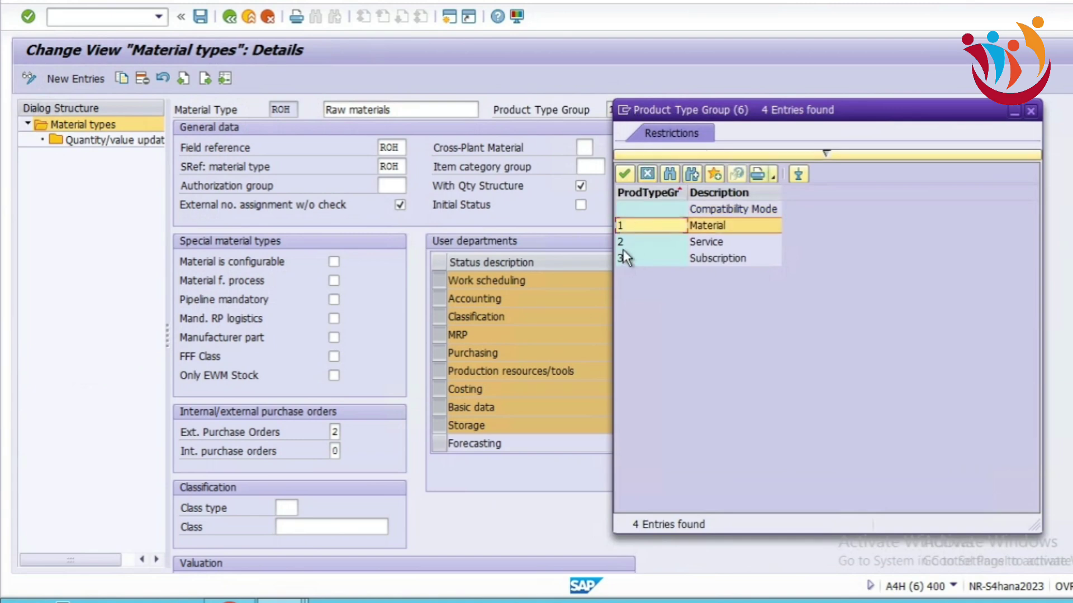
pyautogui.click(622, 244)
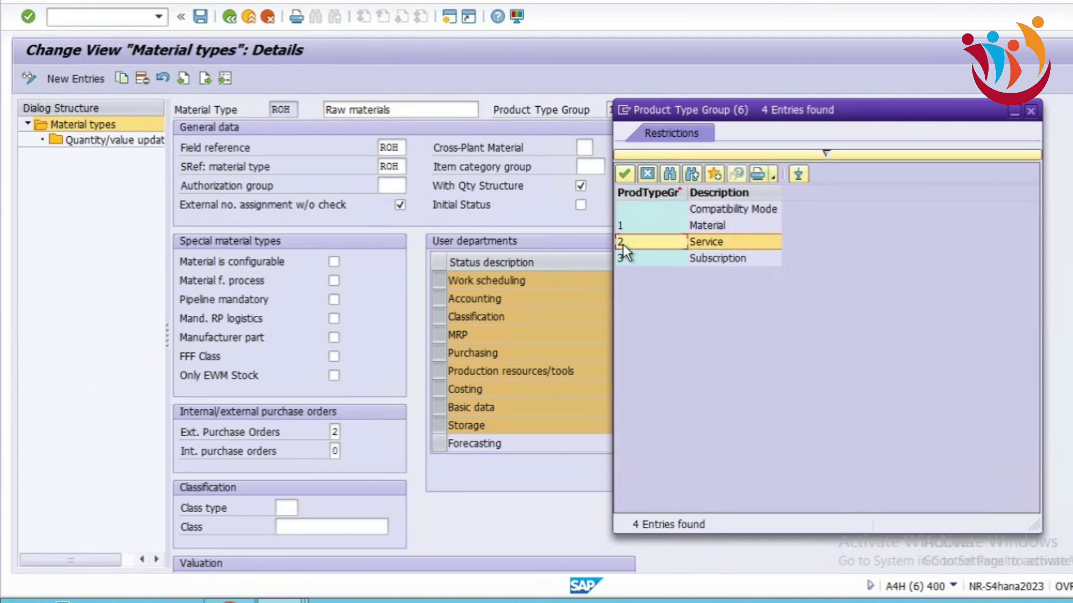
pyautogui.click(1030, 111)
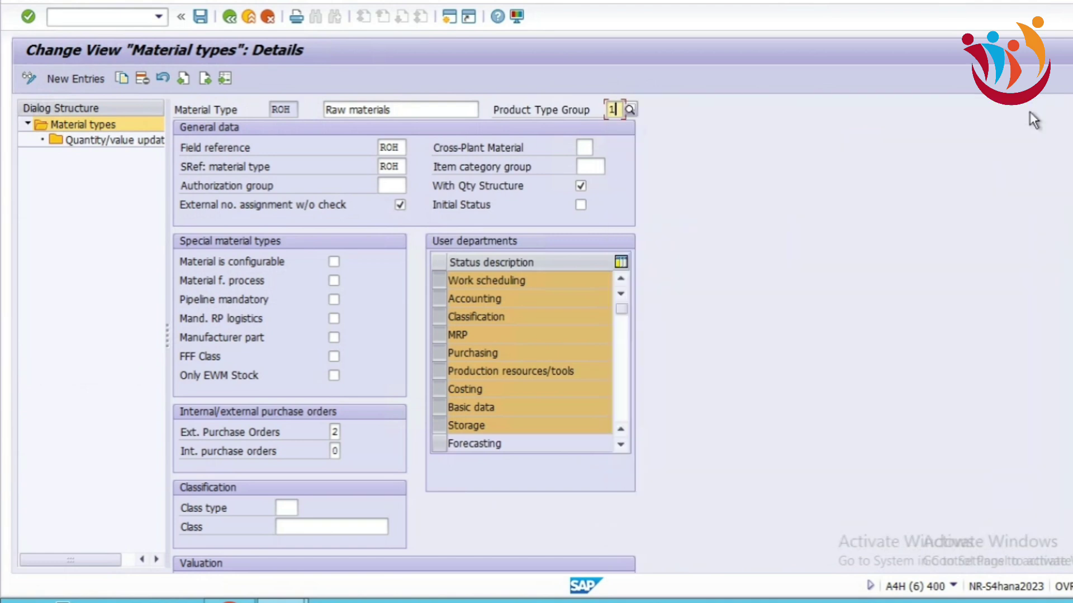
pyautogui.click(231, 16)
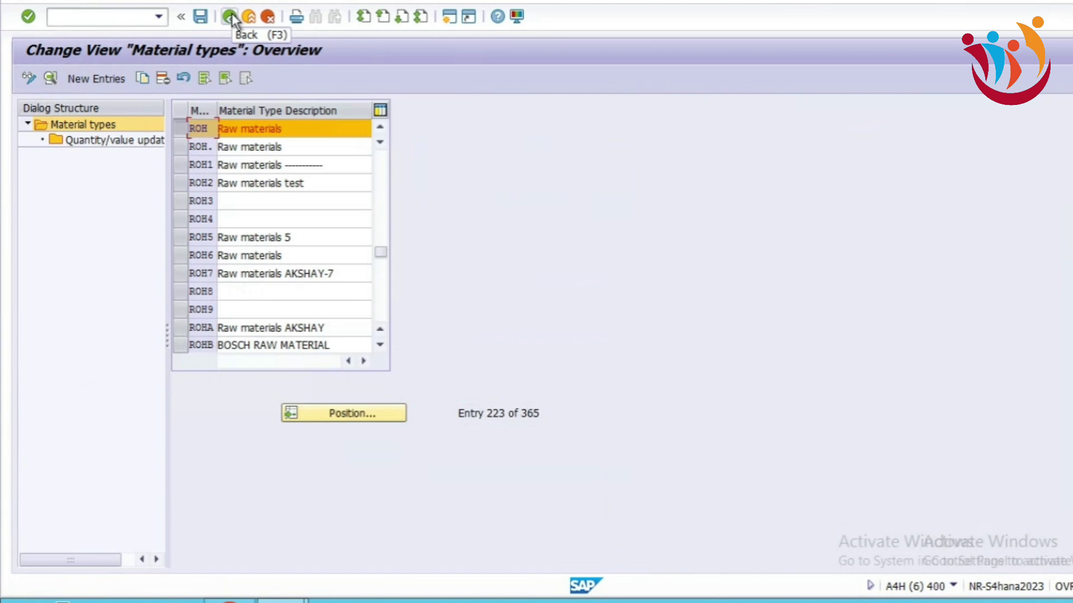
# Return to SAP Easy Access and start transaction MM01 to create a material
pyautogui.click(230, 17)
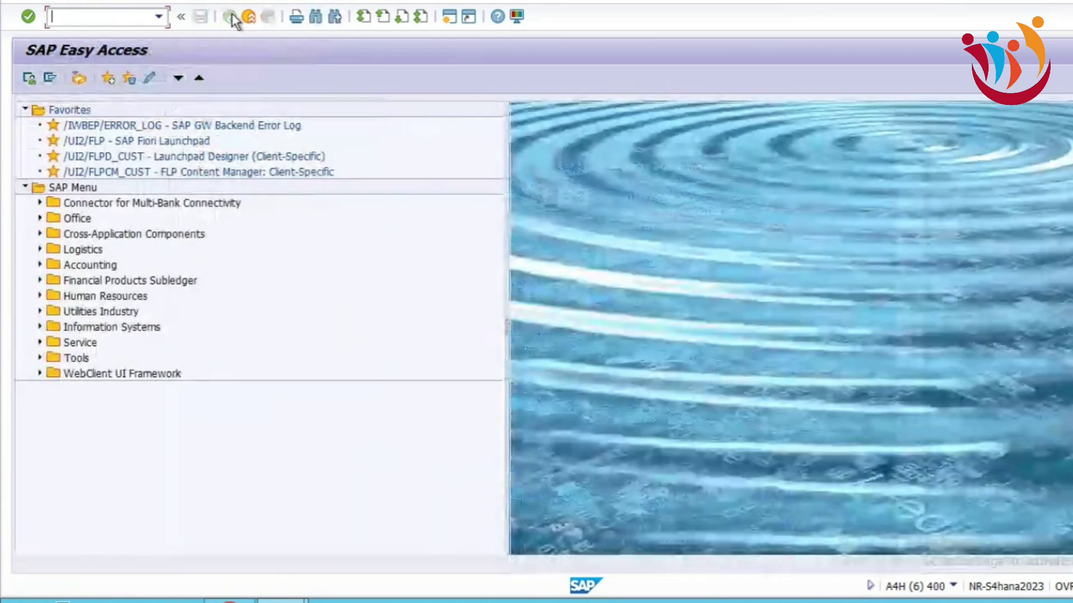
pyautogui.click(159, 17)
pyautogui.click(110, 17)
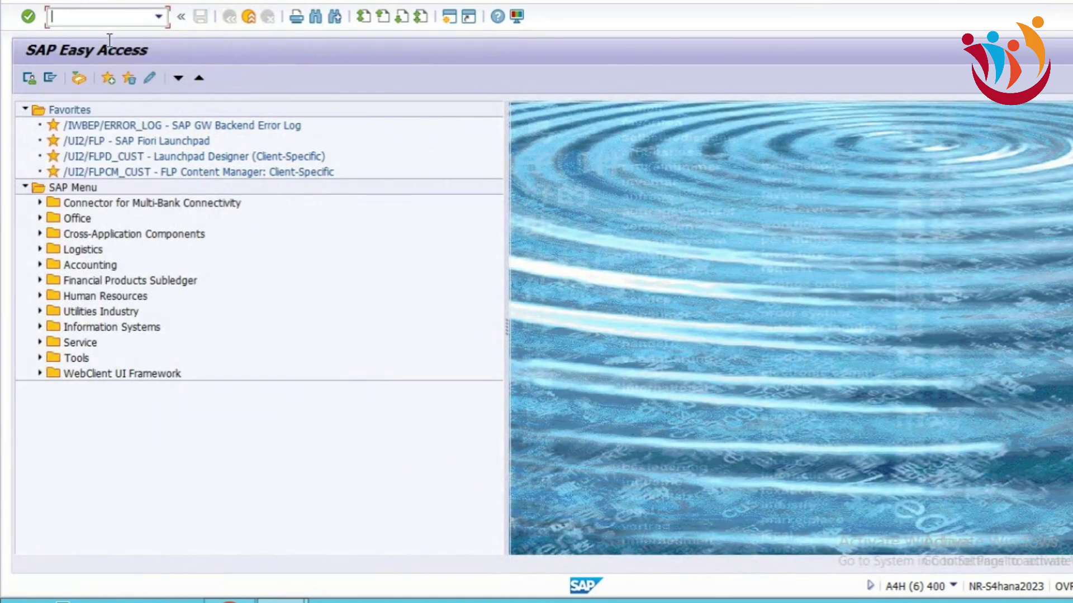
pyautogui.write('m')
pyautogui.write('m01')
pyautogui.press('Return')
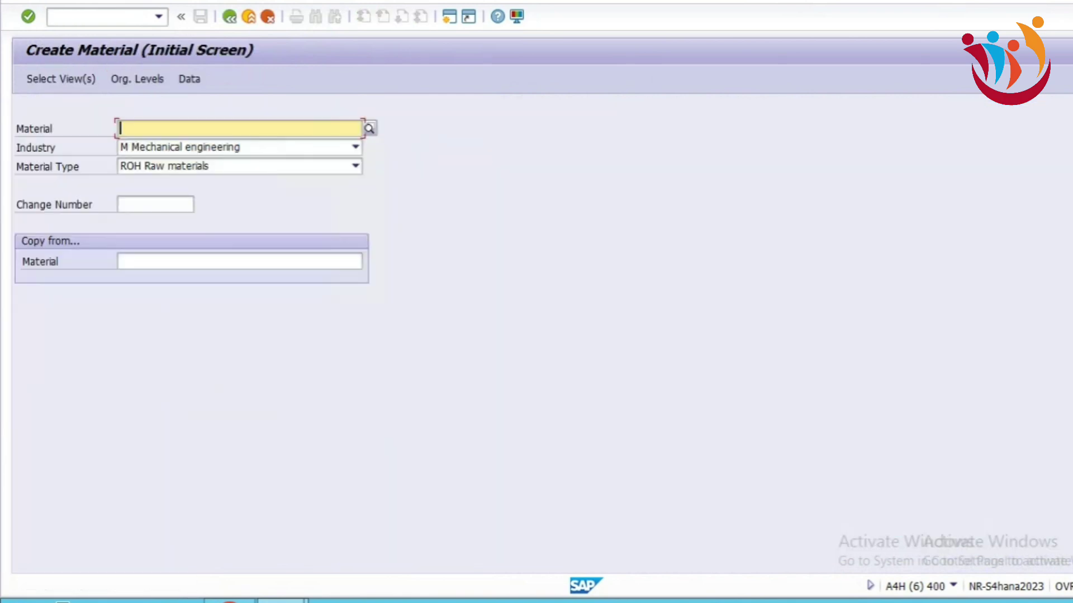
pyautogui.click(360, 165)
# Choose material type SERV with Basic Data 1, Purchasing and Accounting 1 views
pyautogui.write('serv')
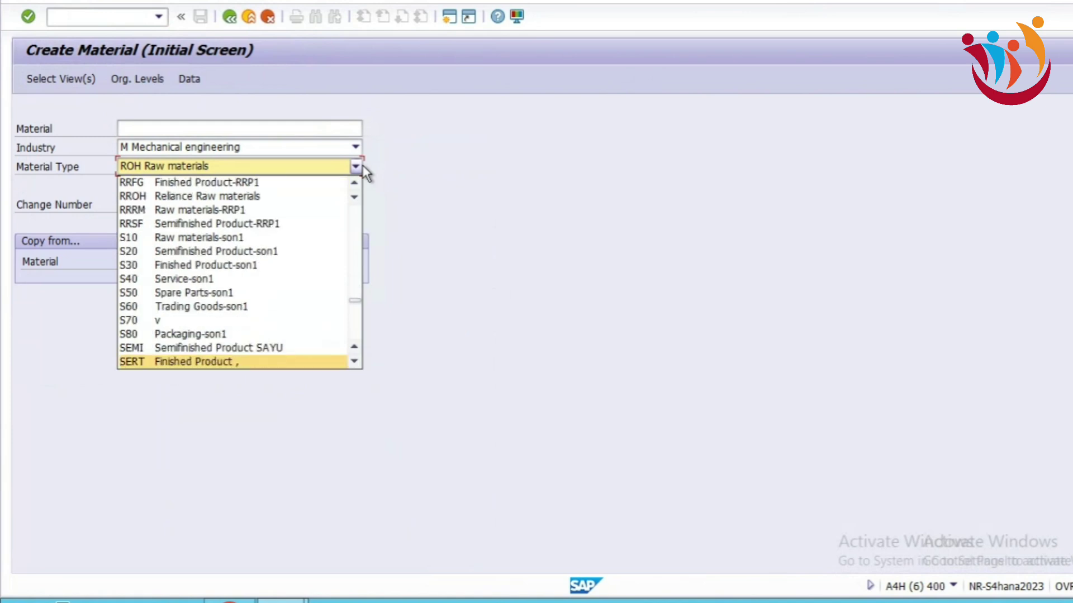
pyautogui.press('Return')
pyautogui.press('Return')
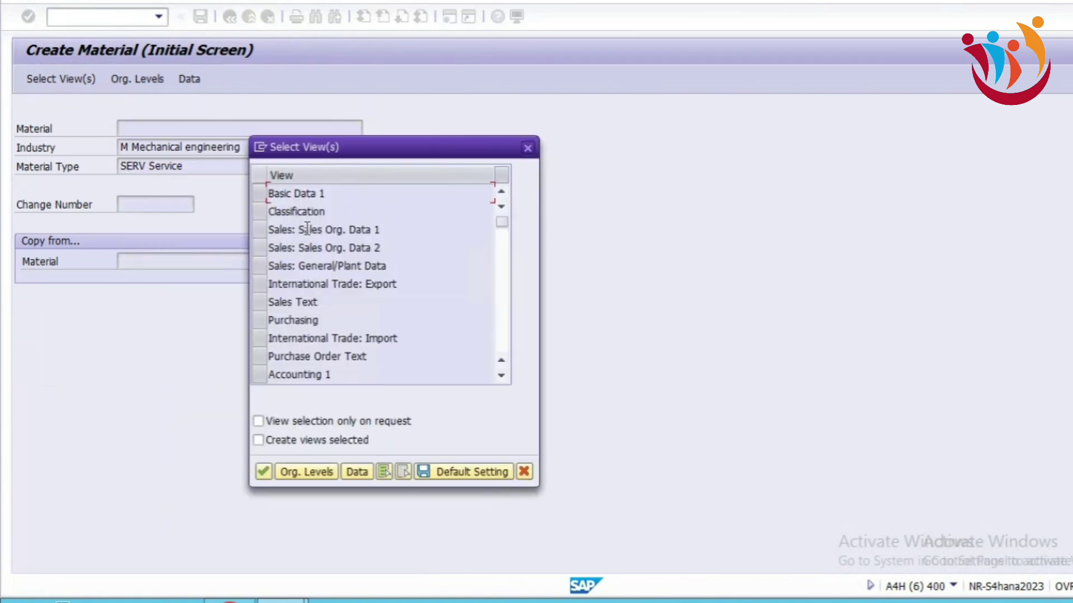
pyautogui.click(264, 193)
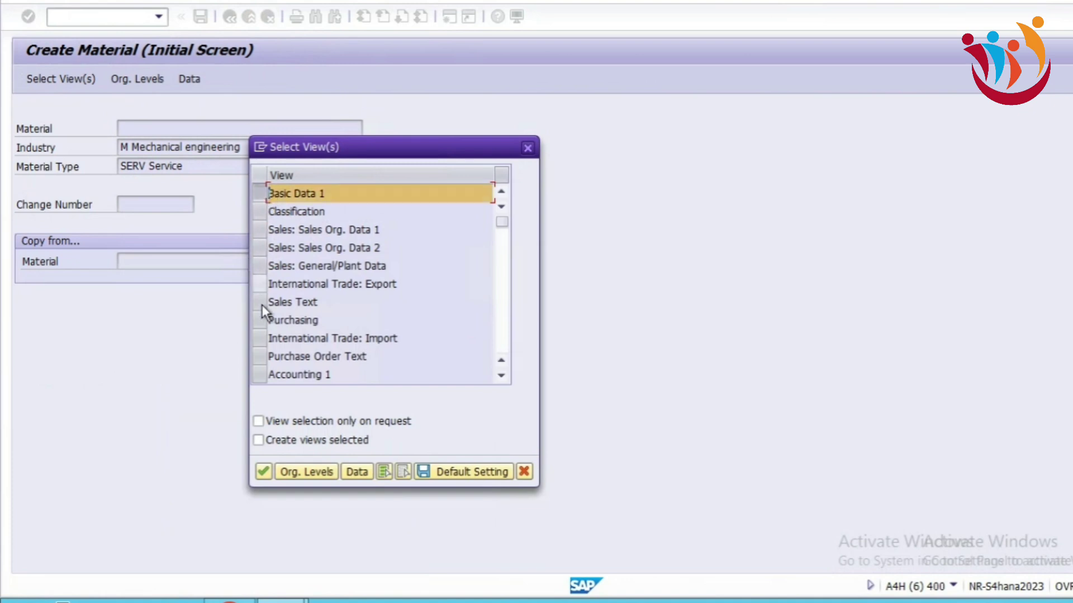
pyautogui.click(259, 320)
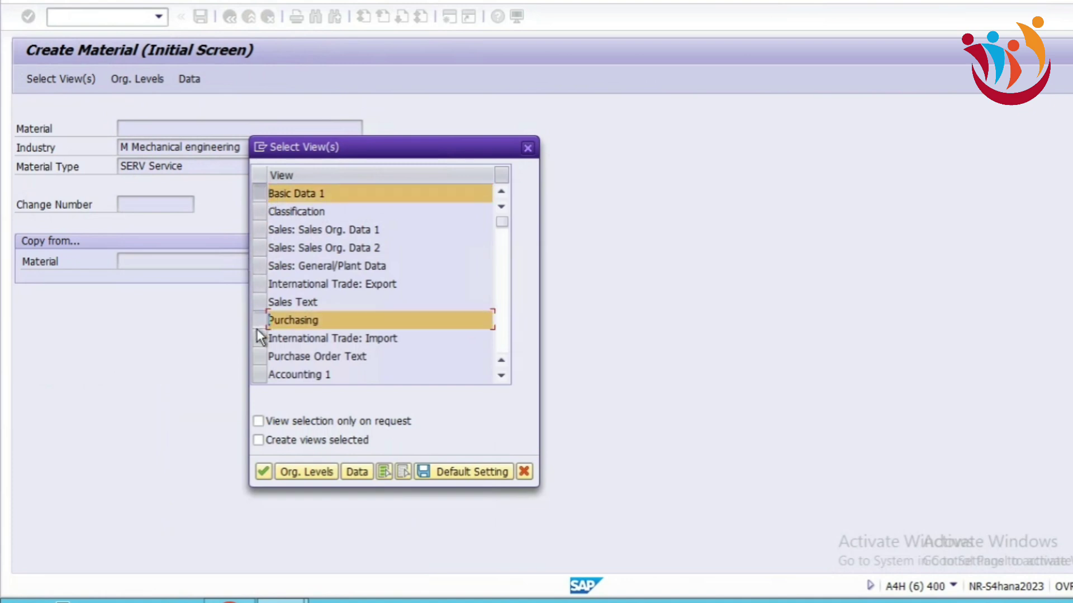
pyautogui.click(259, 373)
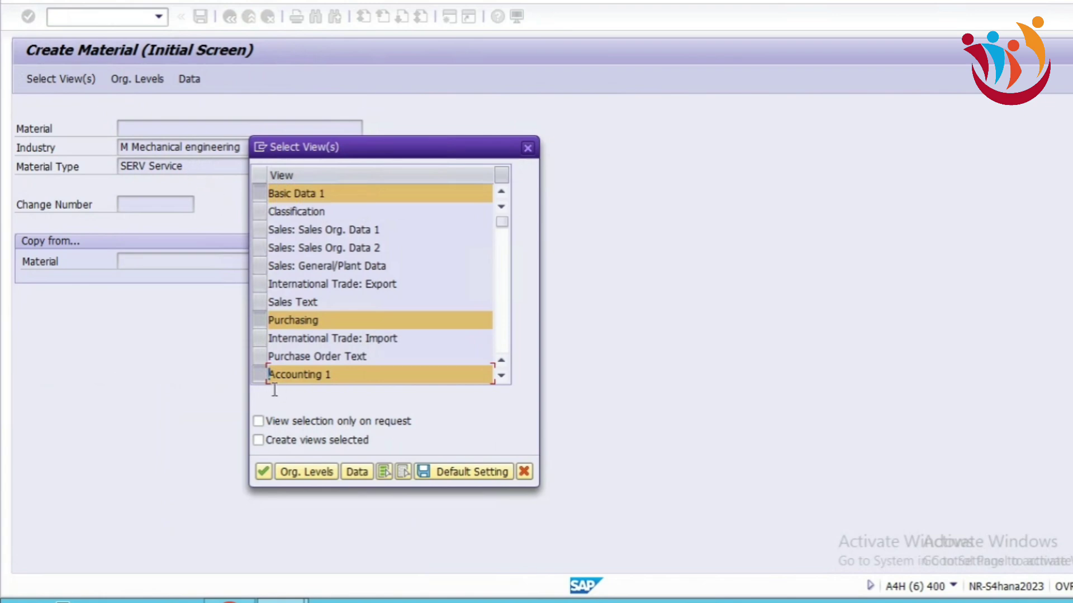
pyautogui.click(264, 471)
# Set the organizational level plant to GIP1 and confirm
pyautogui.click(302, 174)
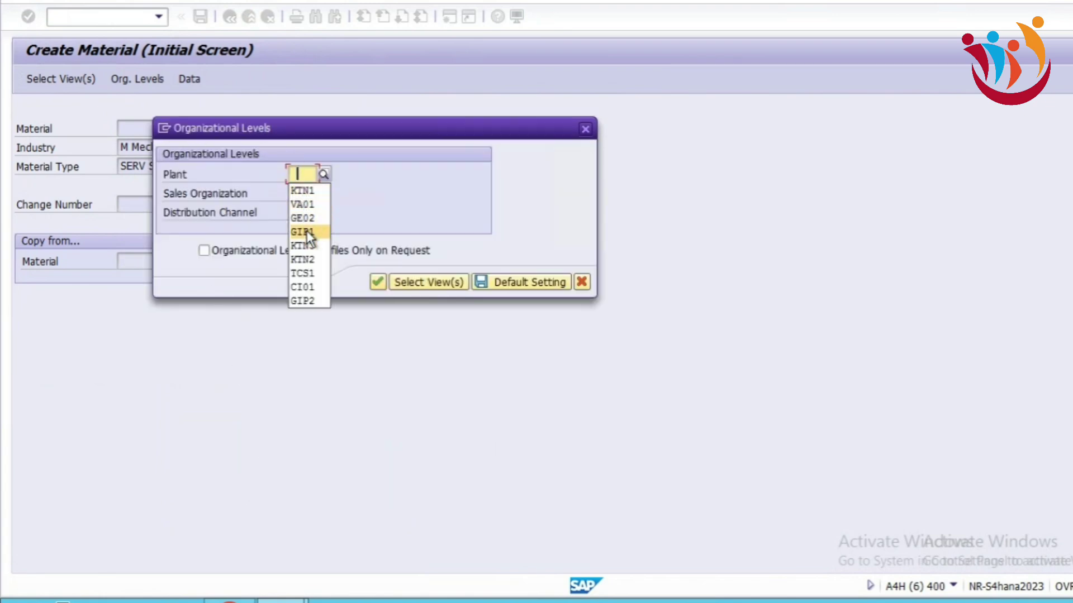
pyautogui.click(305, 231)
pyautogui.click(297, 194)
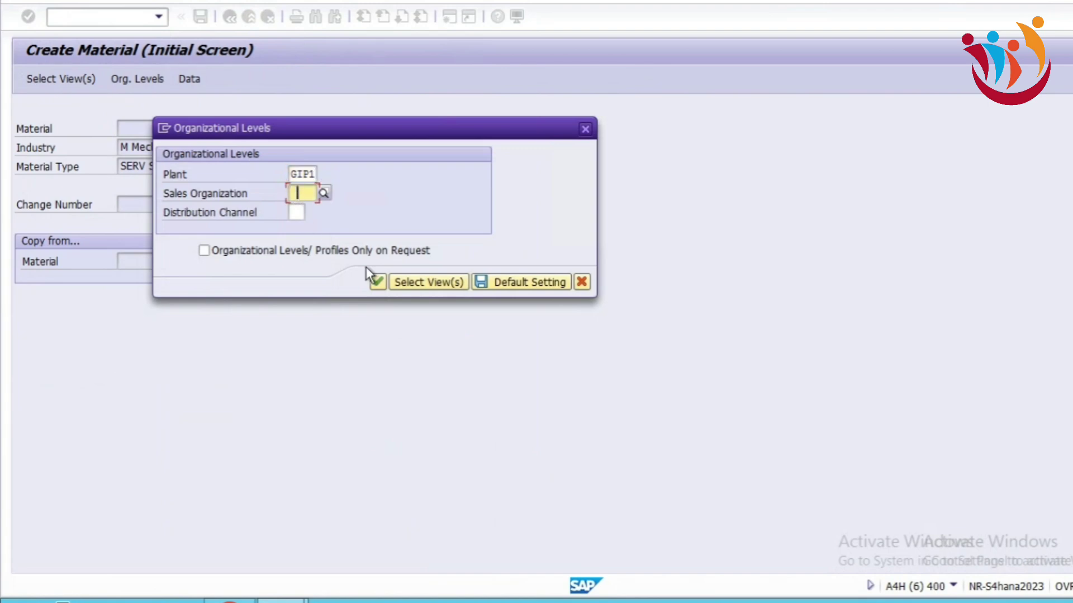
pyautogui.click(377, 281)
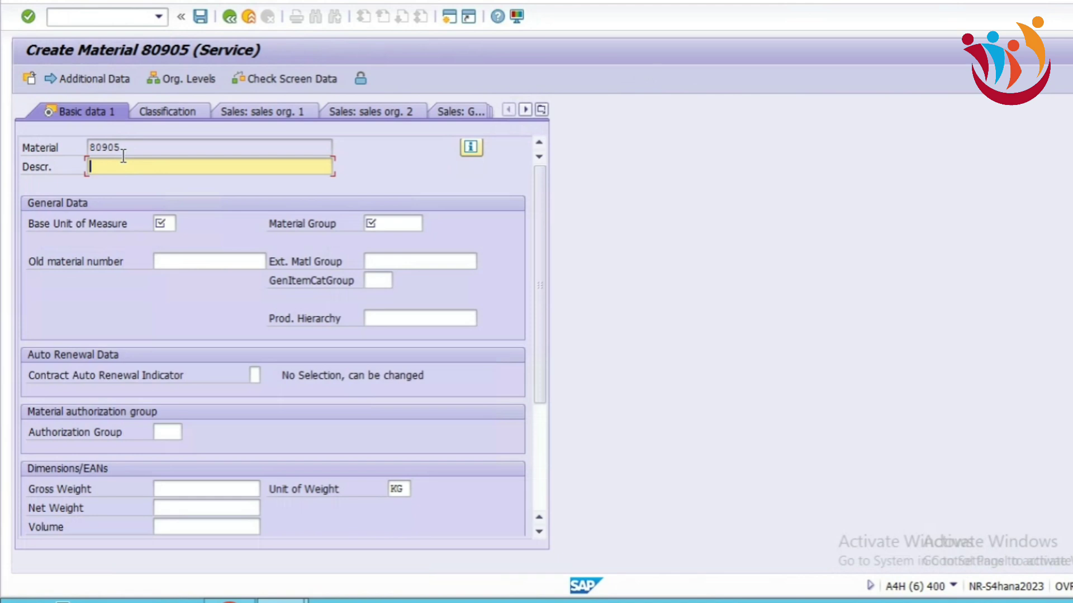
# Enter description 'Painting', base unit EA and material group 01 in Basic data 1
pyautogui.write('Cleaning')
pyautogui.press('BackSpace')
pyautogui.press('BackSpace')
pyautogui.press('BackSpace')
pyautogui.press('BackSpace')
pyautogui.press('BackSpace')
pyautogui.press('BackSpace')
pyautogui.press('BackSpace')
pyautogui.press('BackSpace')
pyautogui.press('BackSpace')
pyautogui.write('P')
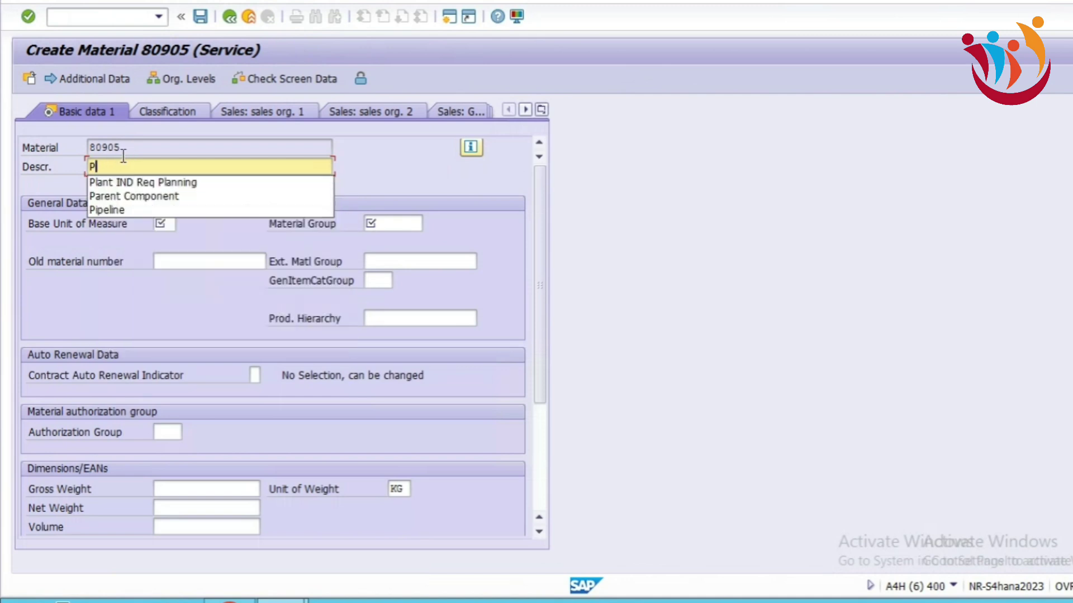
pyautogui.write('ainting')
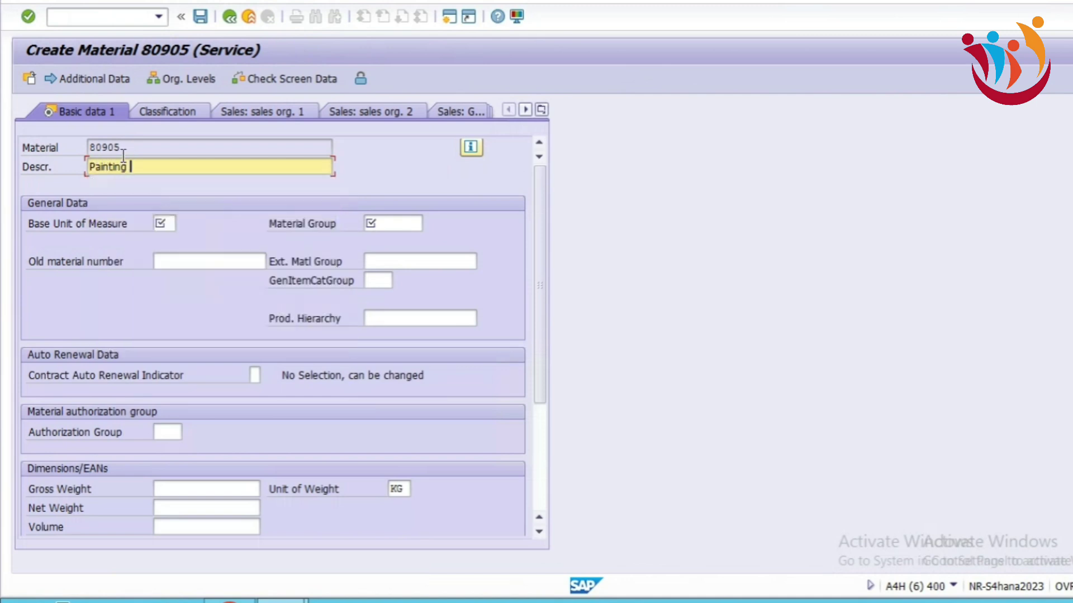
pyautogui.click(163, 223)
pyautogui.write('ea')
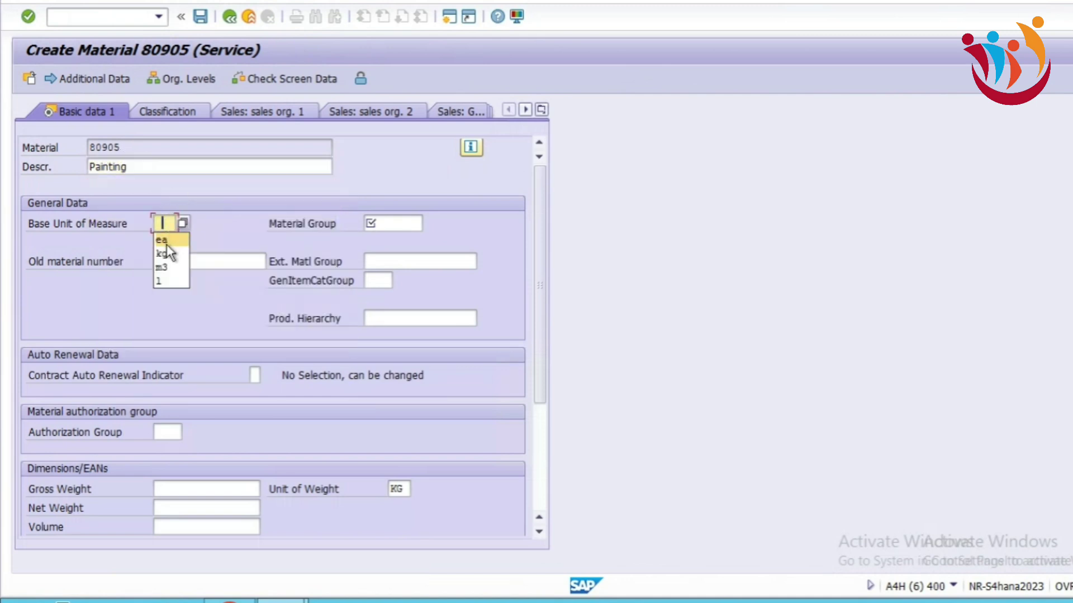
pyautogui.click(391, 224)
pyautogui.write('01')
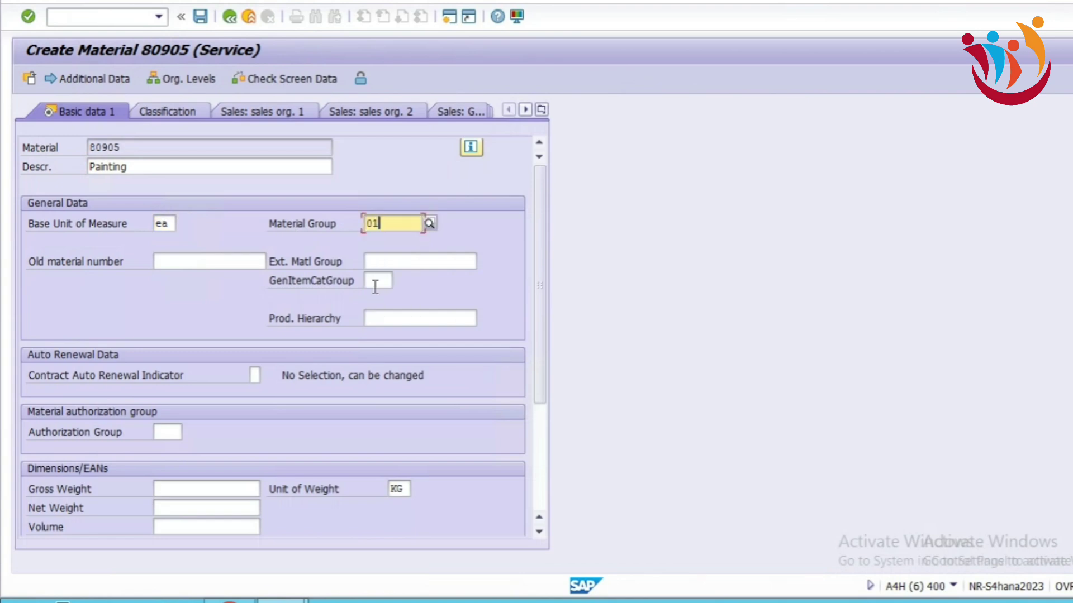
pyautogui.press('Return')
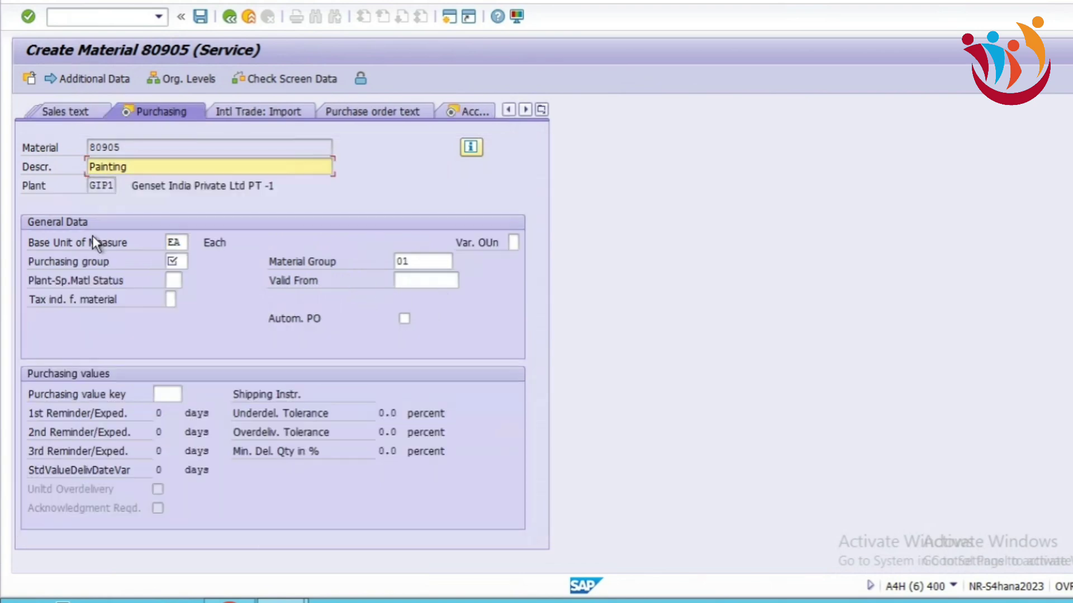
# Set purchasing group GI1, pass through Accounting 1, and save material 80905
pyautogui.click(175, 262)
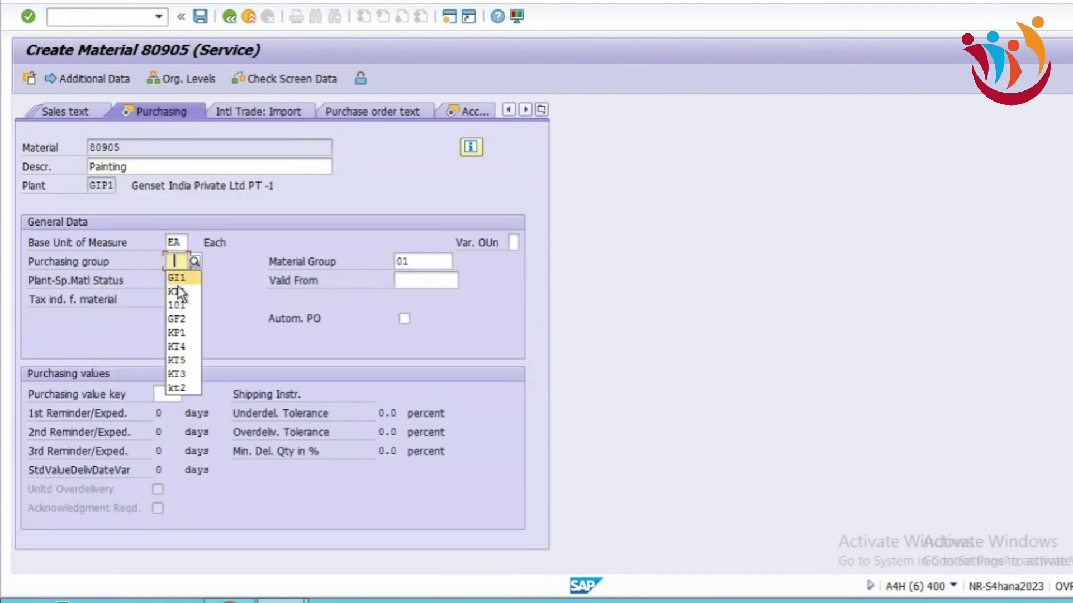
pyautogui.click(177, 278)
pyautogui.press('Return')
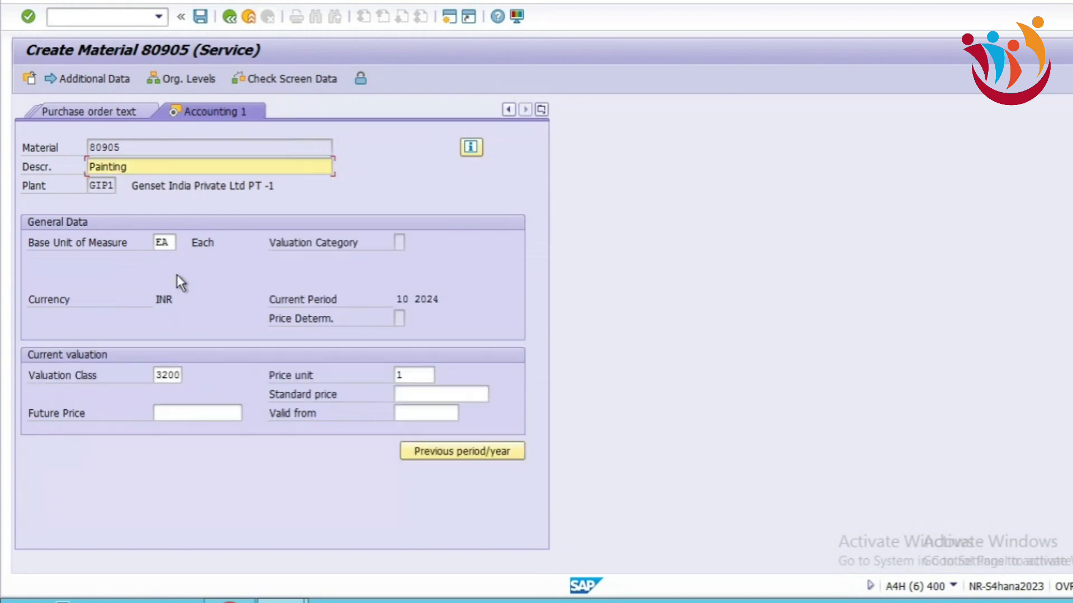
pyautogui.press('Return')
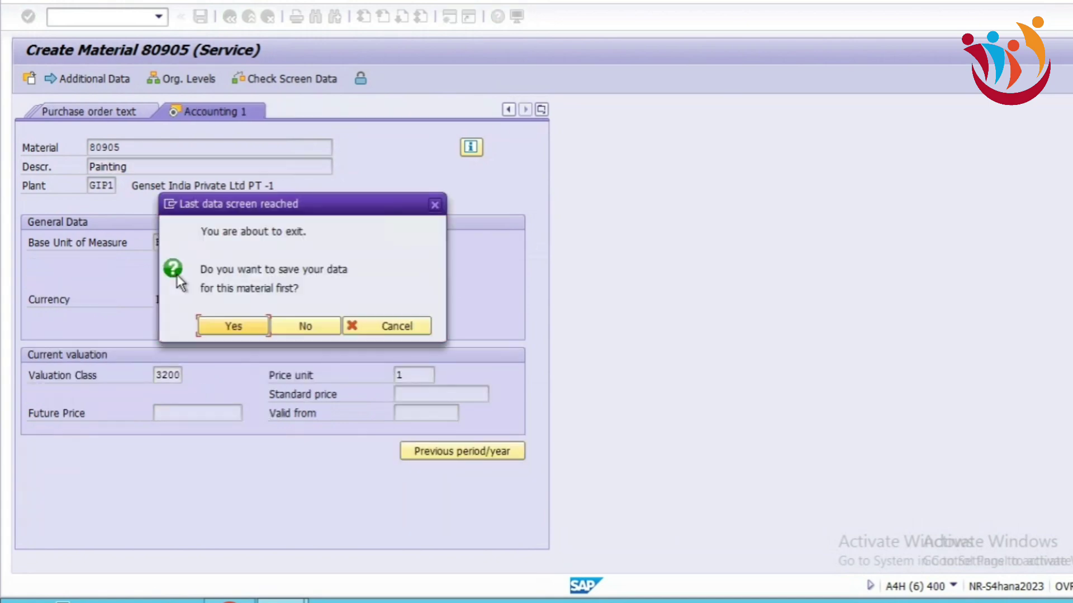
pyautogui.click(233, 328)
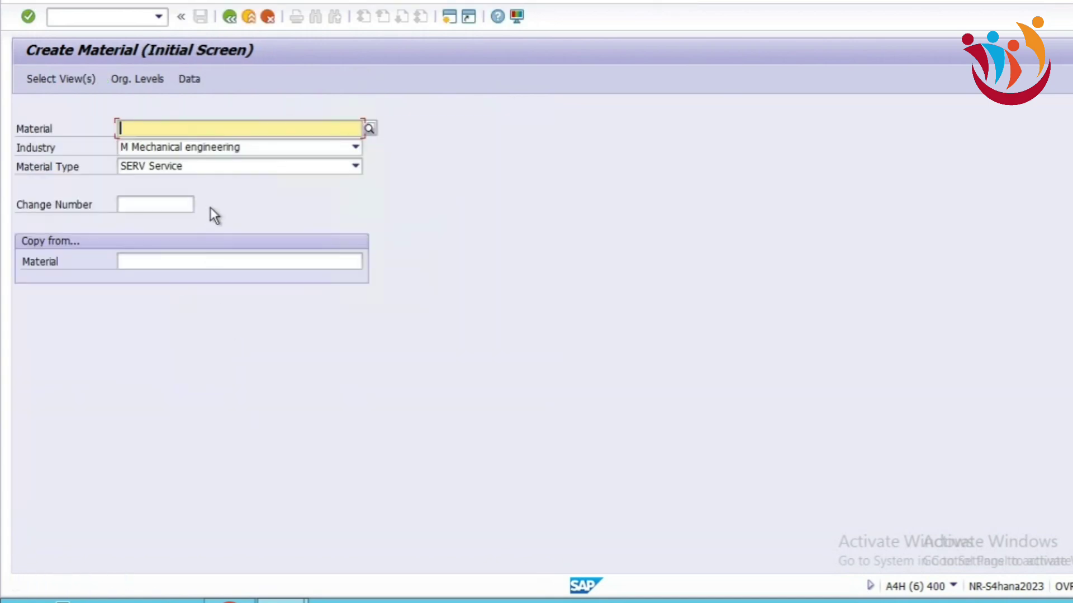
# Start a new purchase order in ME21N for supplier Sigma Enterprises
pyautogui.click(227, 18)
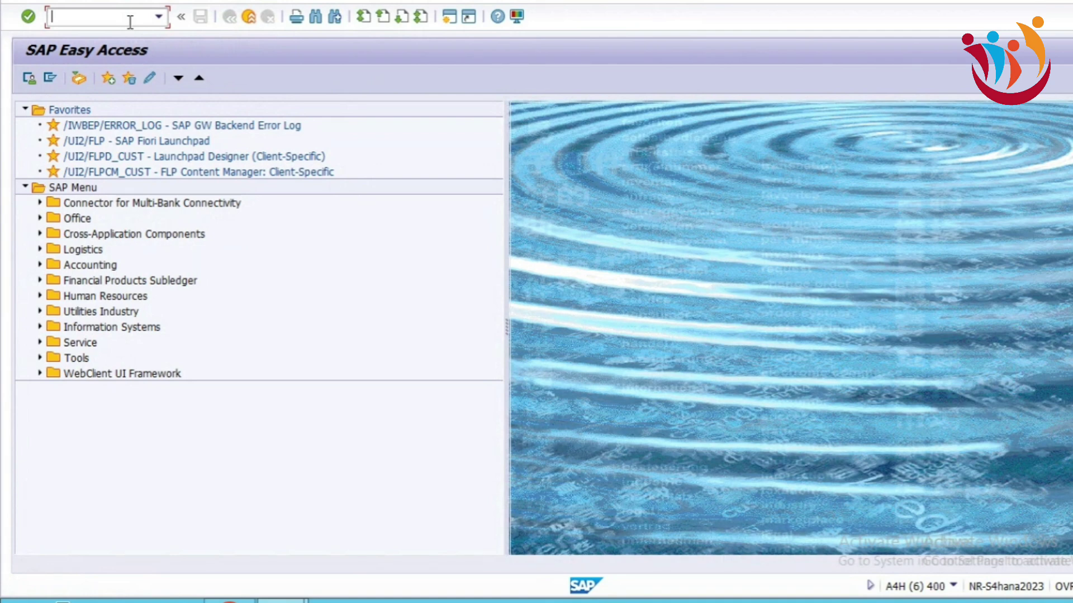
pyautogui.write('me21n')
pyautogui.press('Return')
pyautogui.click(384, 108)
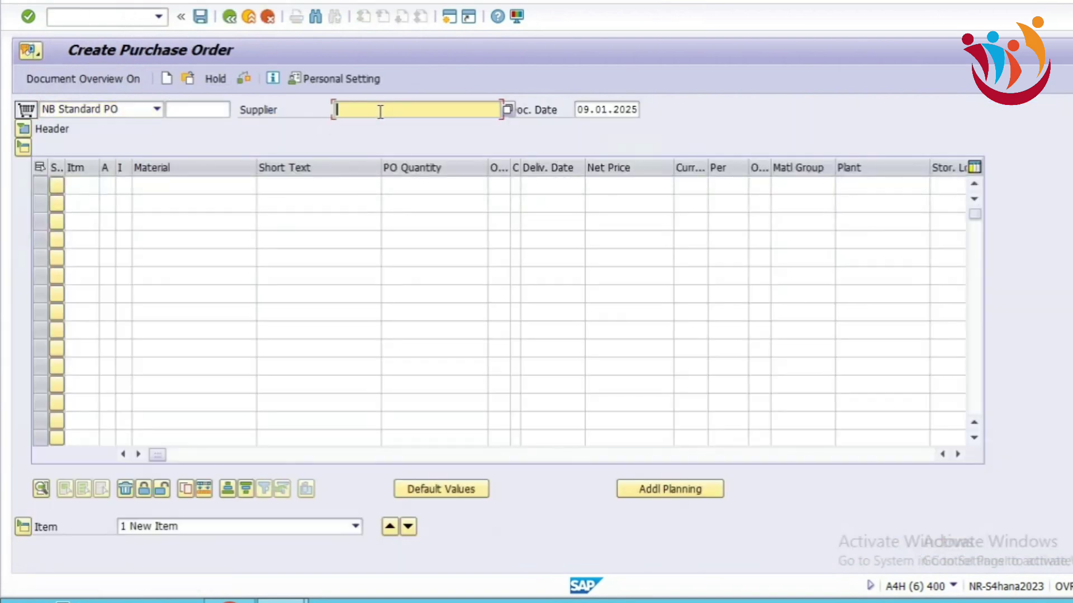
pyautogui.click(364, 126)
pyautogui.press('Return')
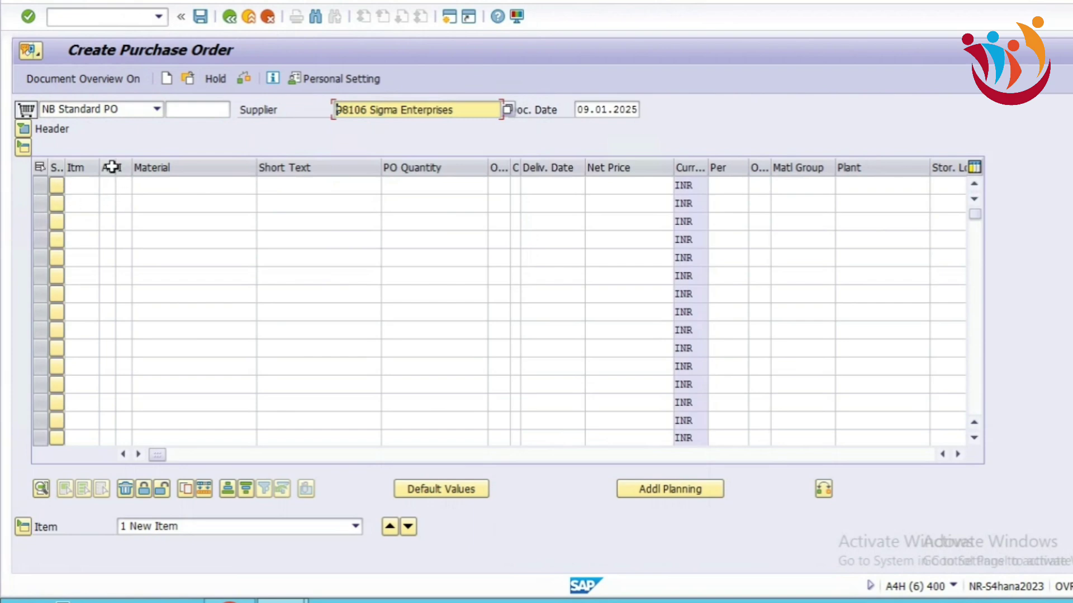
# Set account assignment category K on the first item line
pyautogui.click(106, 186)
pyautogui.write('K')
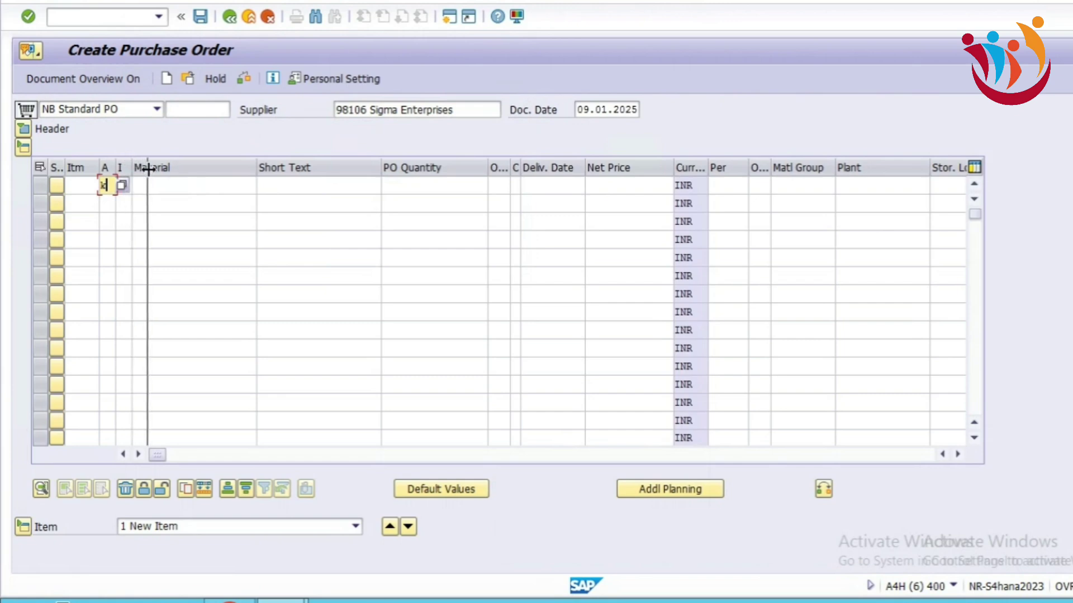
pyautogui.moveTo(133, 164); pyautogui.dragTo(144, 164)
pyautogui.click(133, 185)
# Search materials in plant GIP1 and pick PAINTING (80905) for the item
pyautogui.click(211, 185)
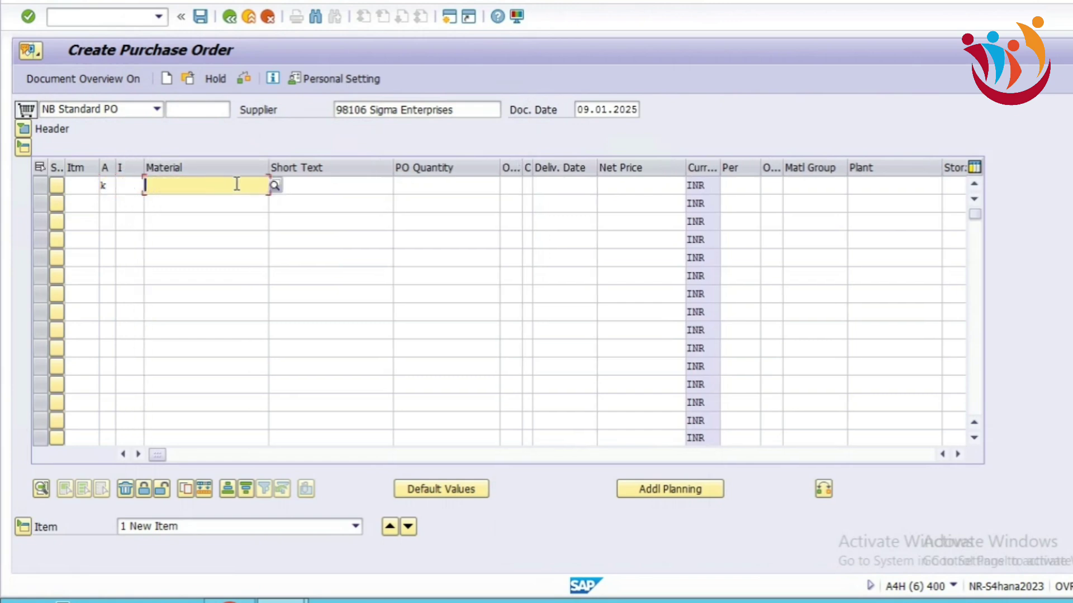
pyautogui.click(274, 185)
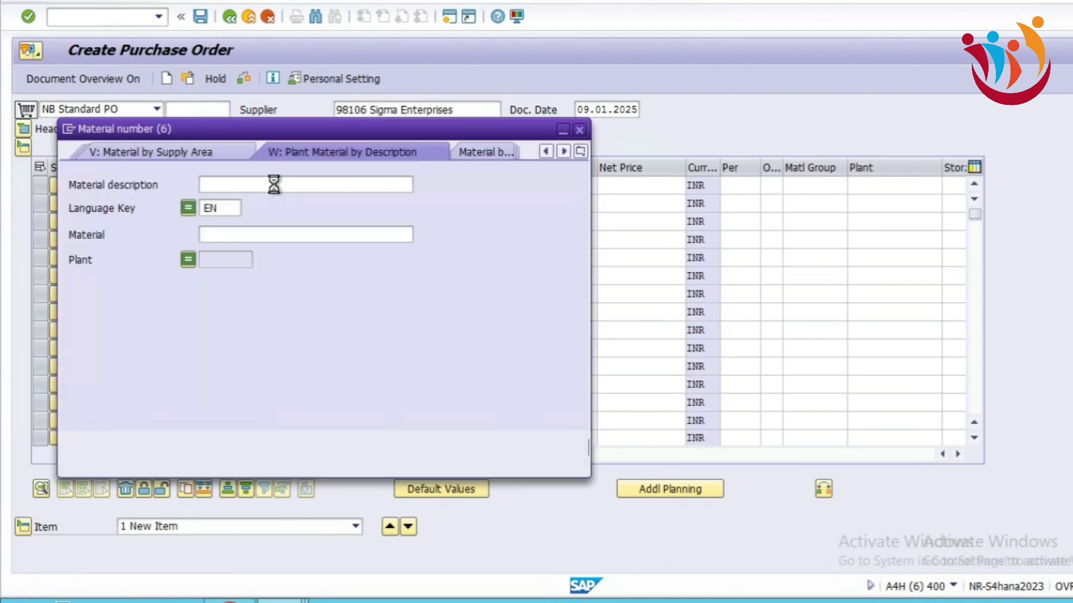
pyautogui.moveTo(241, 260); pyautogui.dragTo(129, 268)
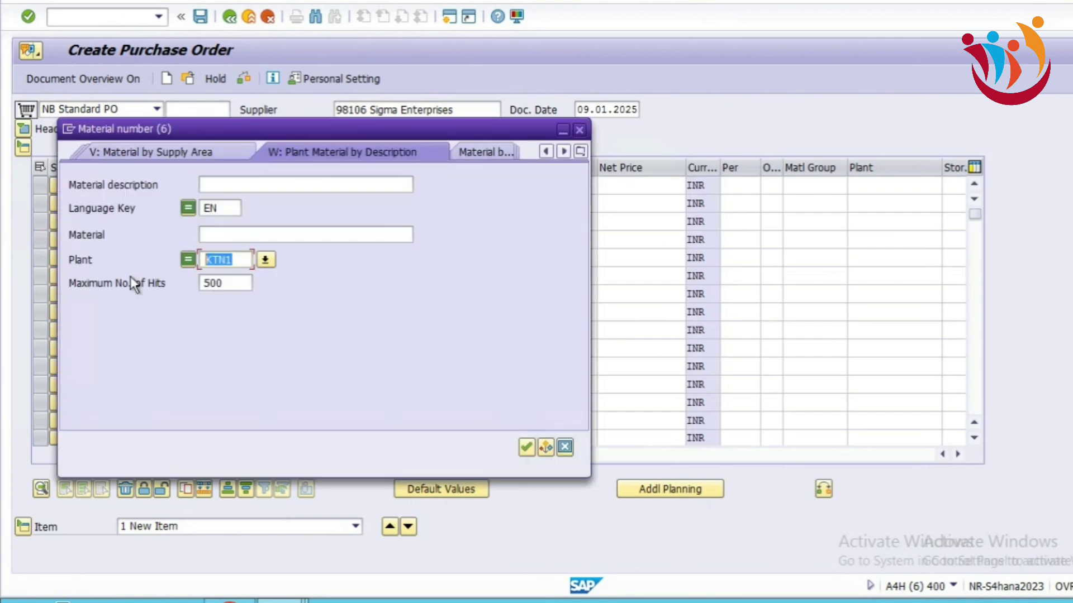
pyautogui.press('Delete')
pyautogui.write('gip1')
pyautogui.press('Return')
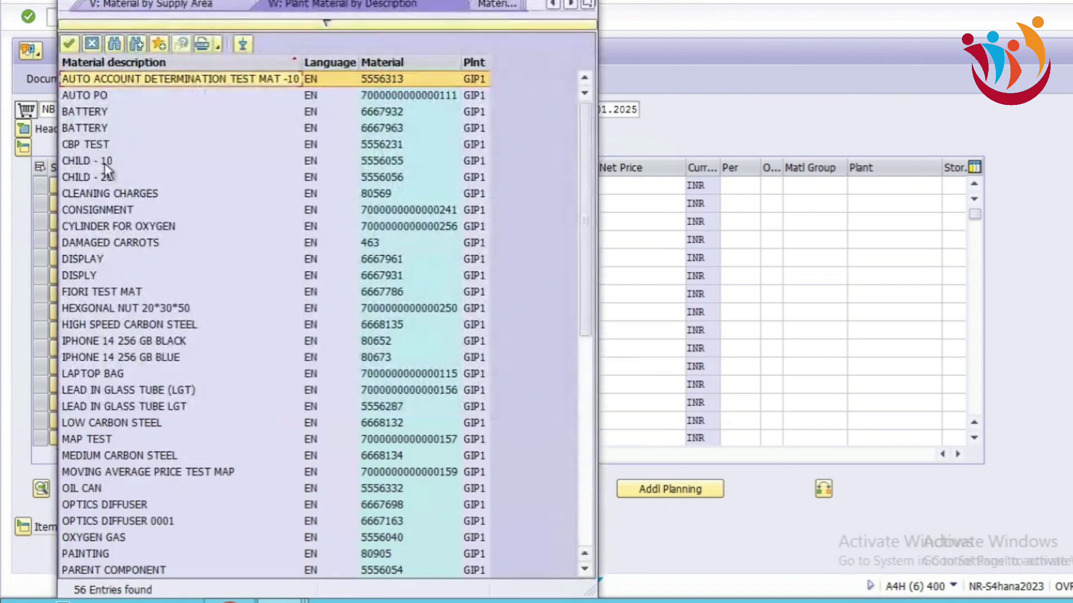
pyautogui.scroll(-4, 96, 293)
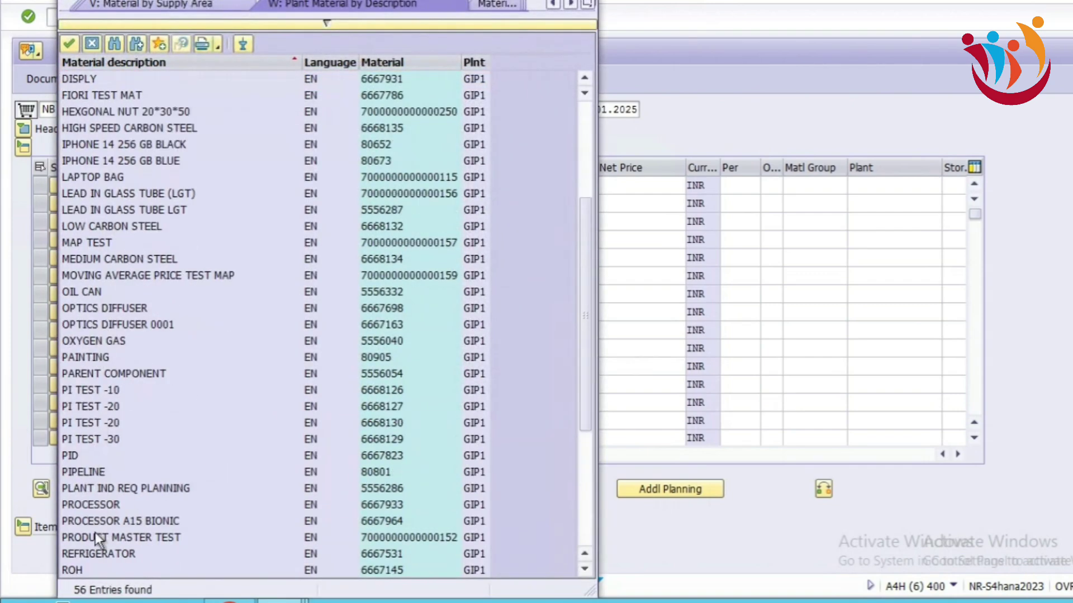
pyautogui.scroll(-2, 93, 421)
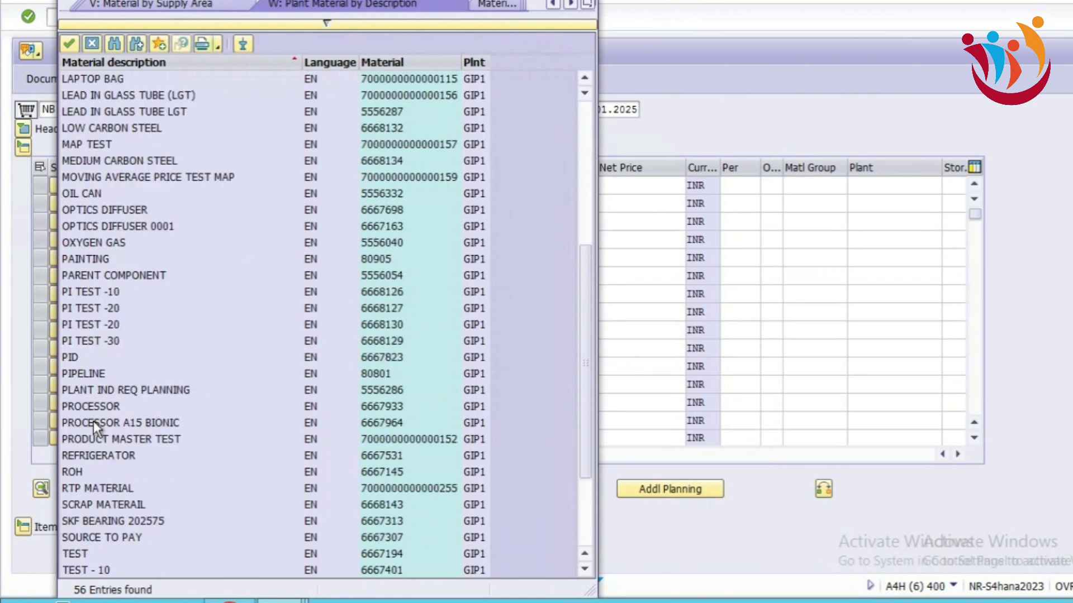
pyautogui.doubleClick(72, 260)
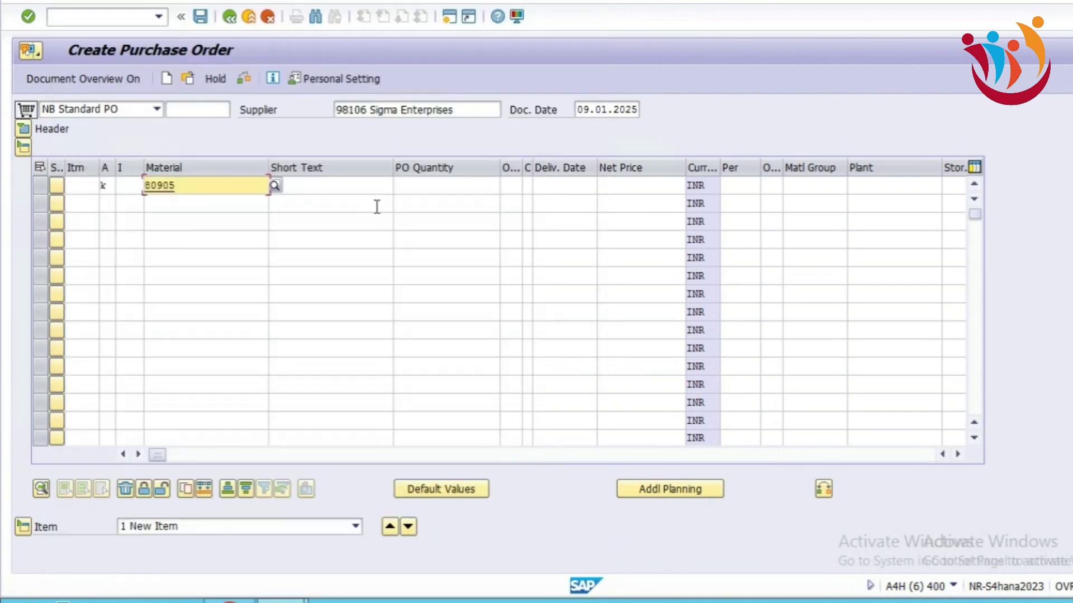
# Give the Painting item a PO quantity of 10 and a plant
pyautogui.click(454, 187)
pyautogui.write('10')
pyautogui.click(903, 186)
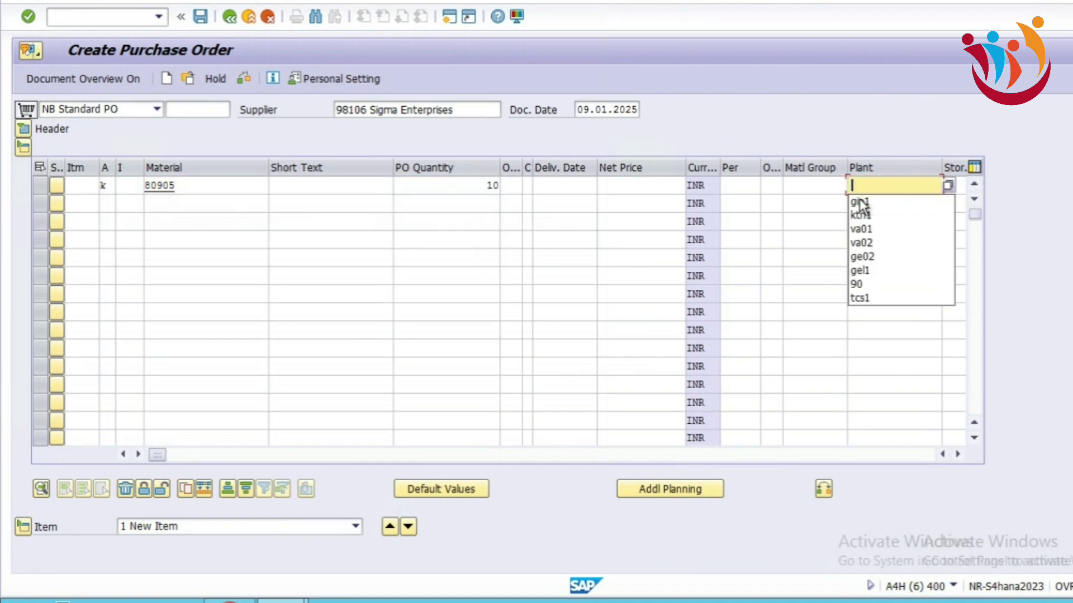
pyautogui.click(860, 201)
pyautogui.press('Return')
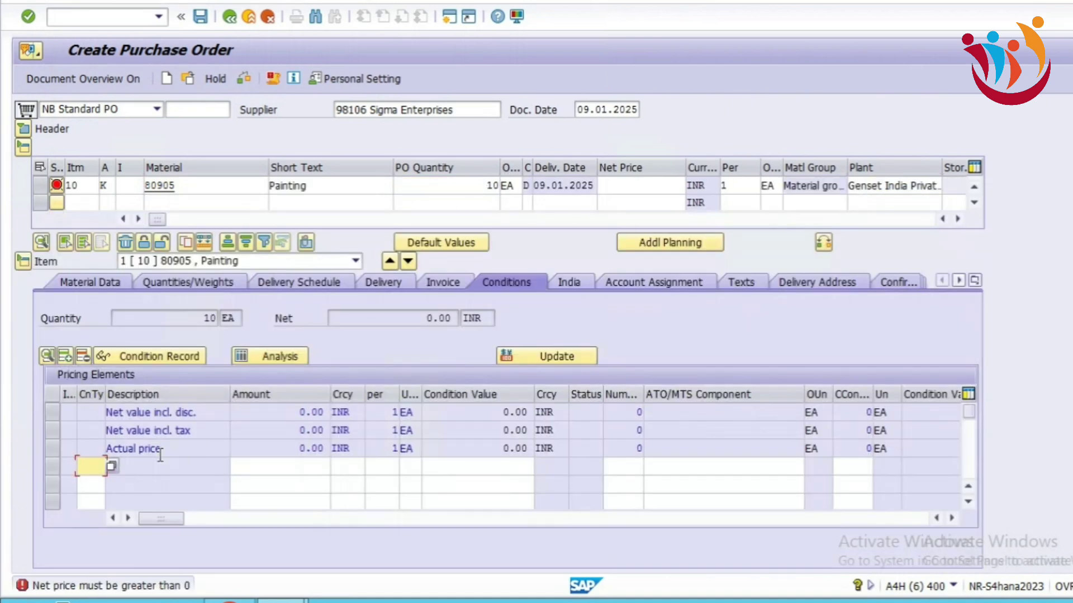
# Add a PB00 gross price condition of 500 to the item
pyautogui.click(112, 466)
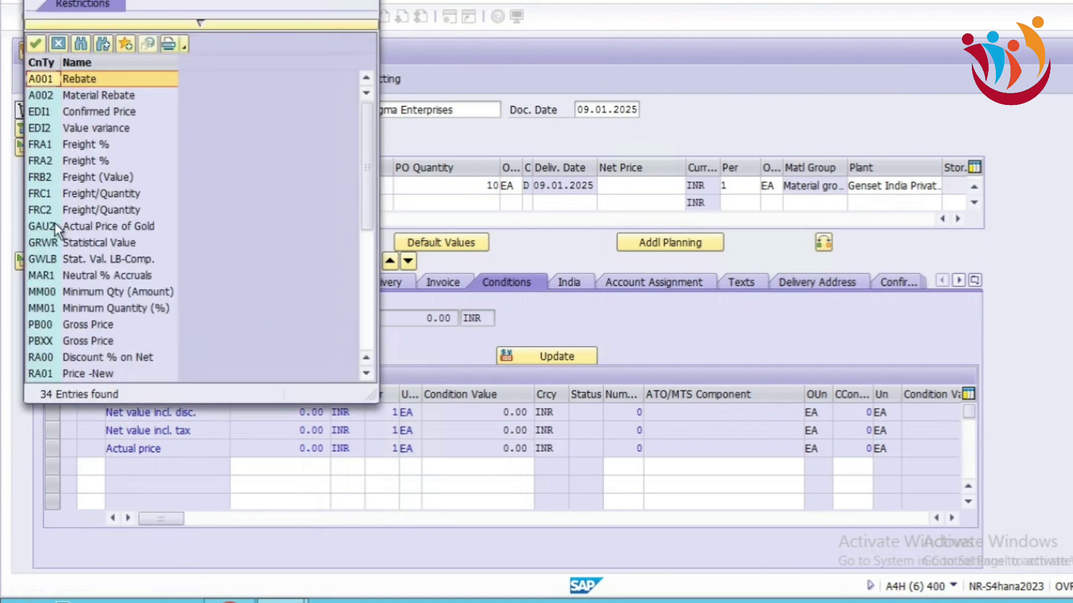
pyautogui.scroll(-1, 39, 319)
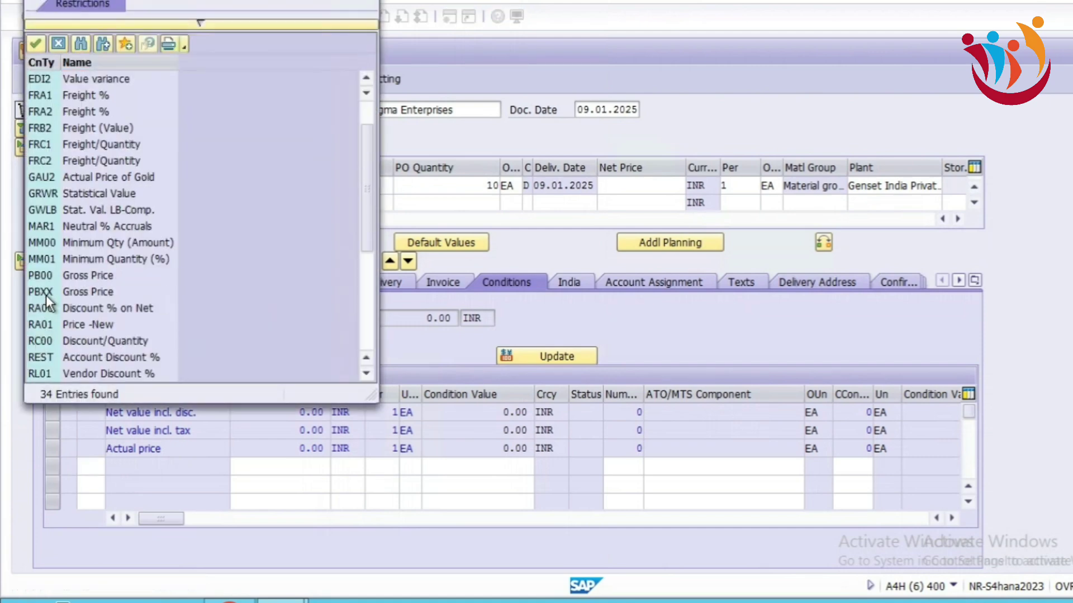
pyautogui.doubleClick(46, 279)
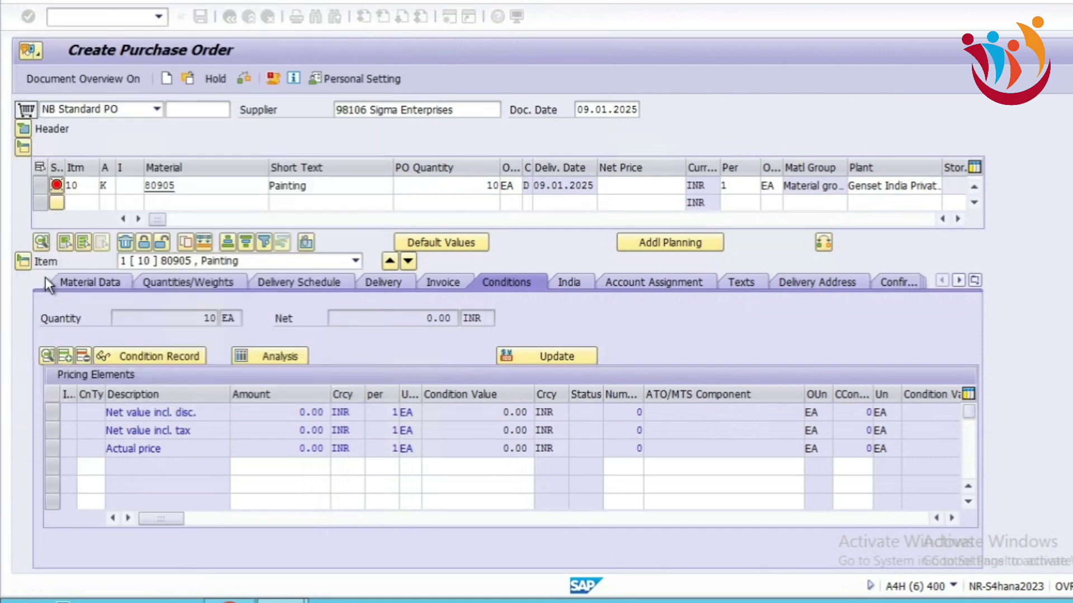
pyautogui.click(292, 464)
pyautogui.write('500')
pyautogui.press('Return')
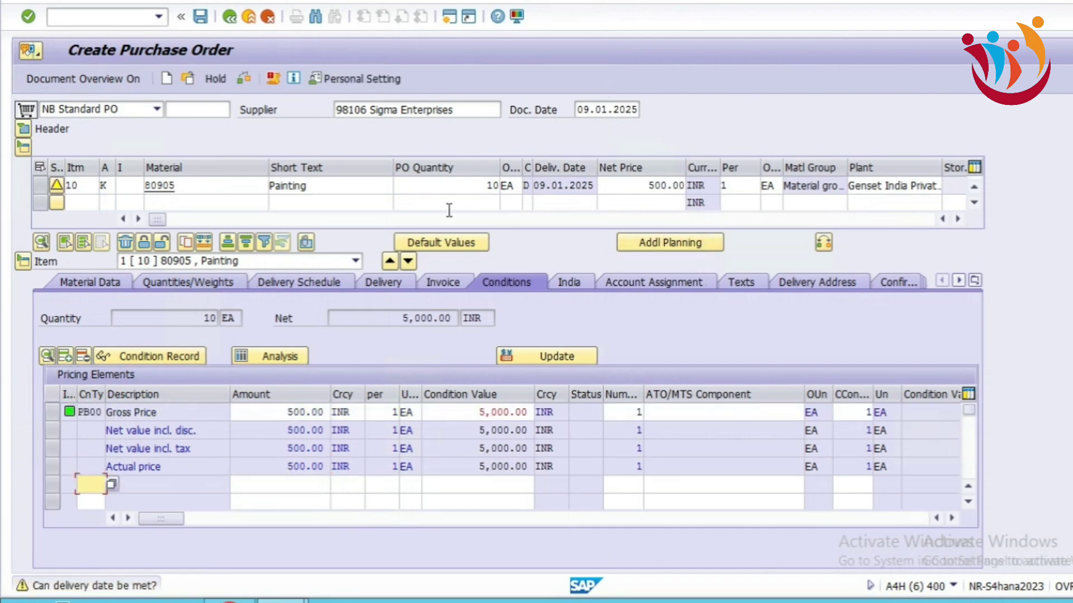
# Check the item's Material Data shows Product Type Group 2 Service, then exit without saving
pyautogui.click(101, 284)
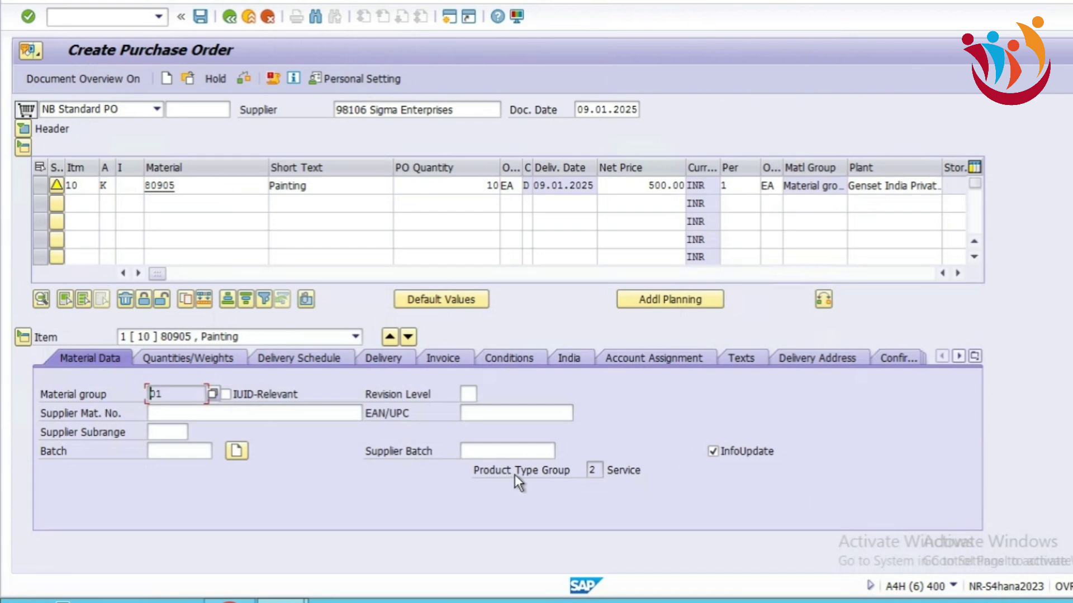
pyautogui.click(599, 469)
pyautogui.moveTo(644, 471); pyautogui.dragTo(602, 473)
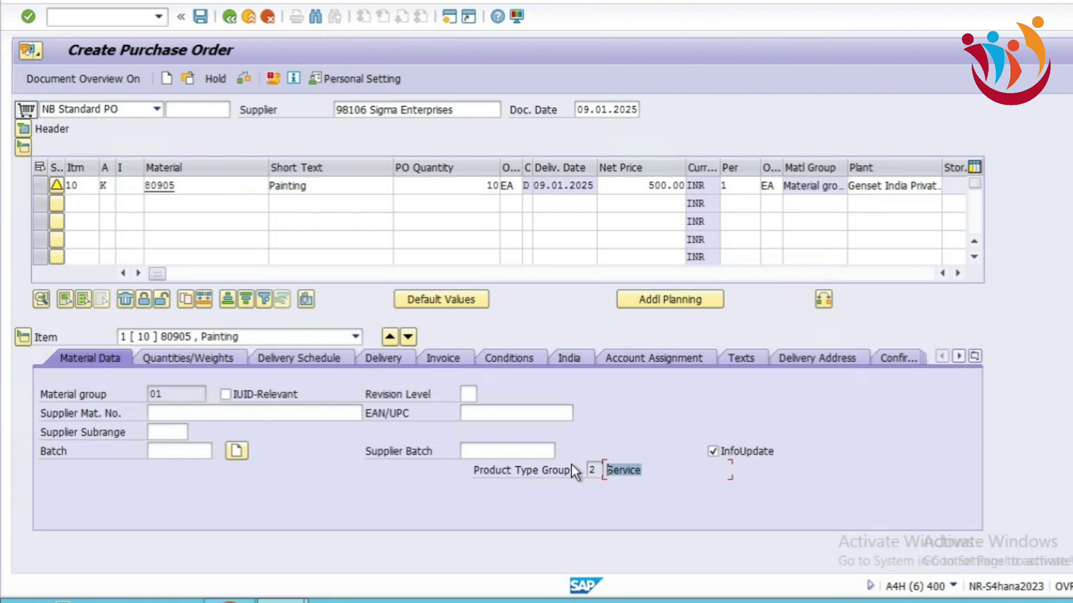
pyautogui.click(248, 15)
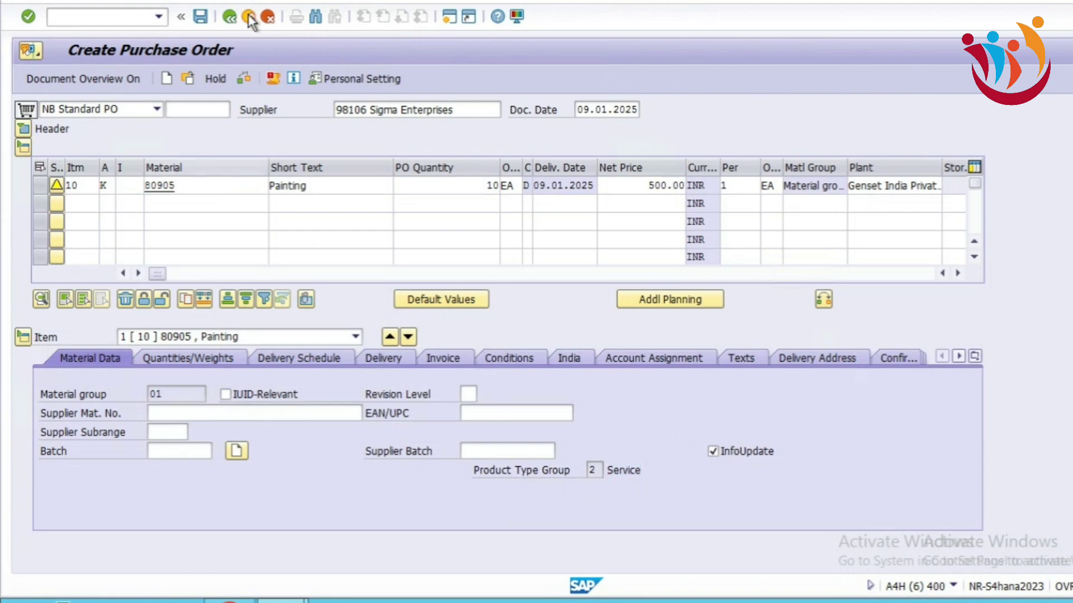
pyautogui.click(307, 295)
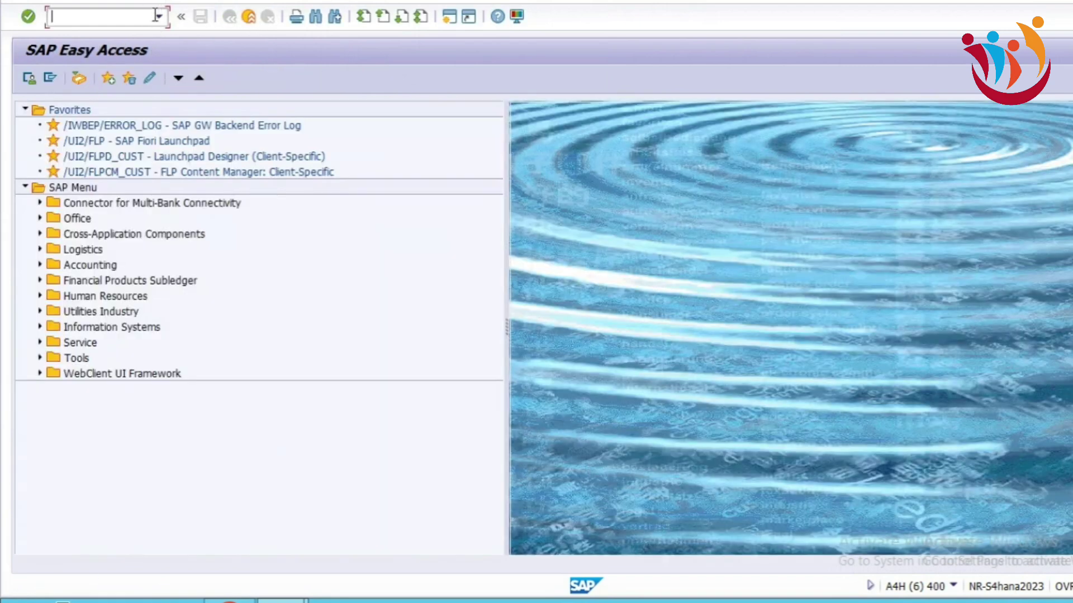
# Start a new ME21N purchase order with supplier Sigma Enterprises from the input history
pyautogui.click(159, 17)
pyautogui.click(84, 35)
pyautogui.press('Return')
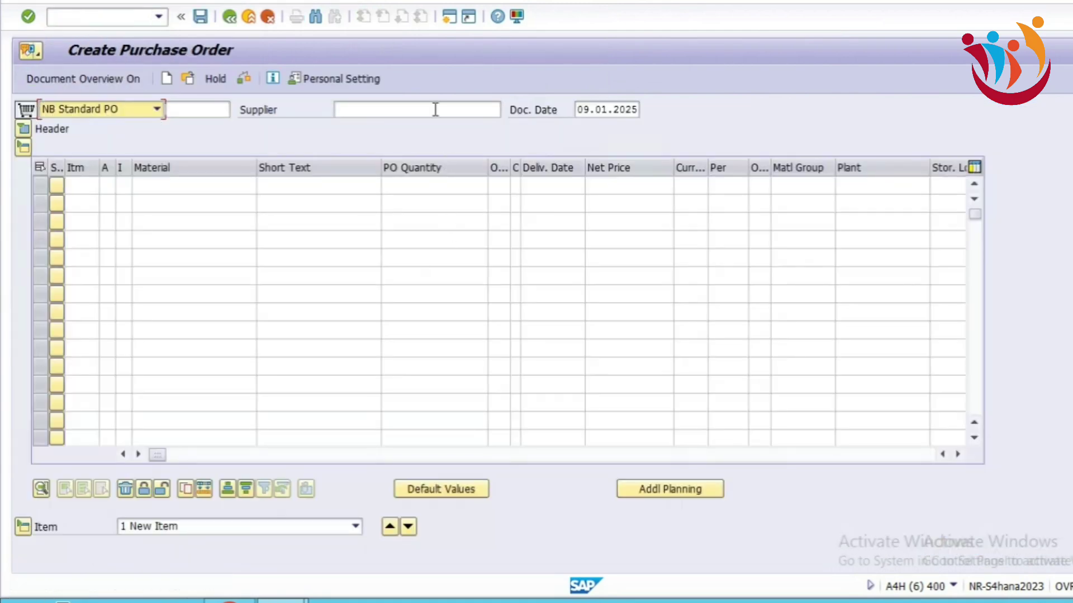
pyautogui.click(433, 107)
pyautogui.click(433, 108)
pyautogui.click(370, 126)
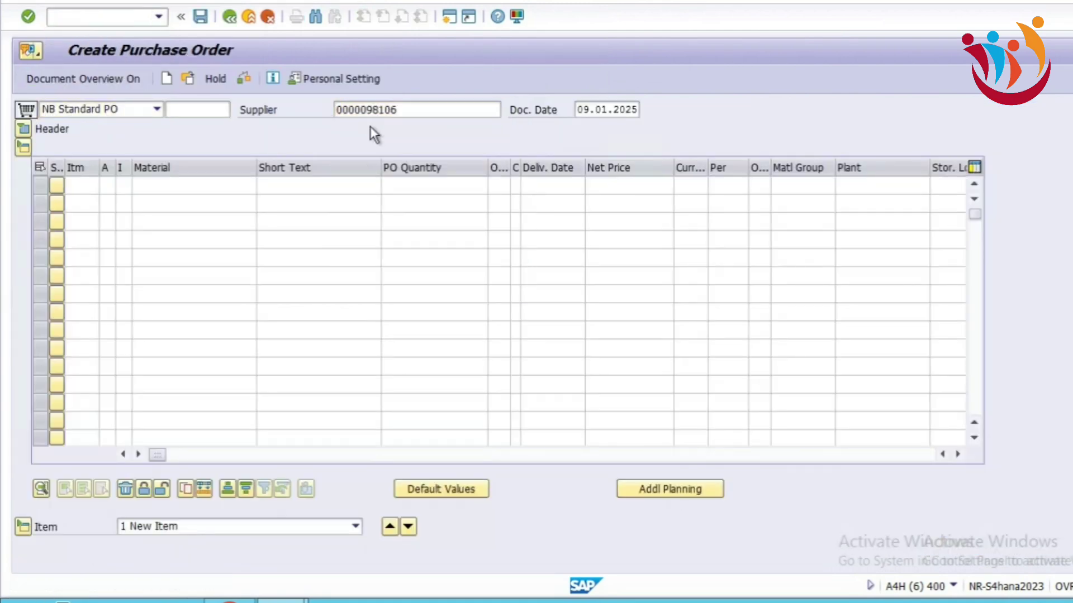
pyautogui.press('Return')
pyautogui.click(188, 185)
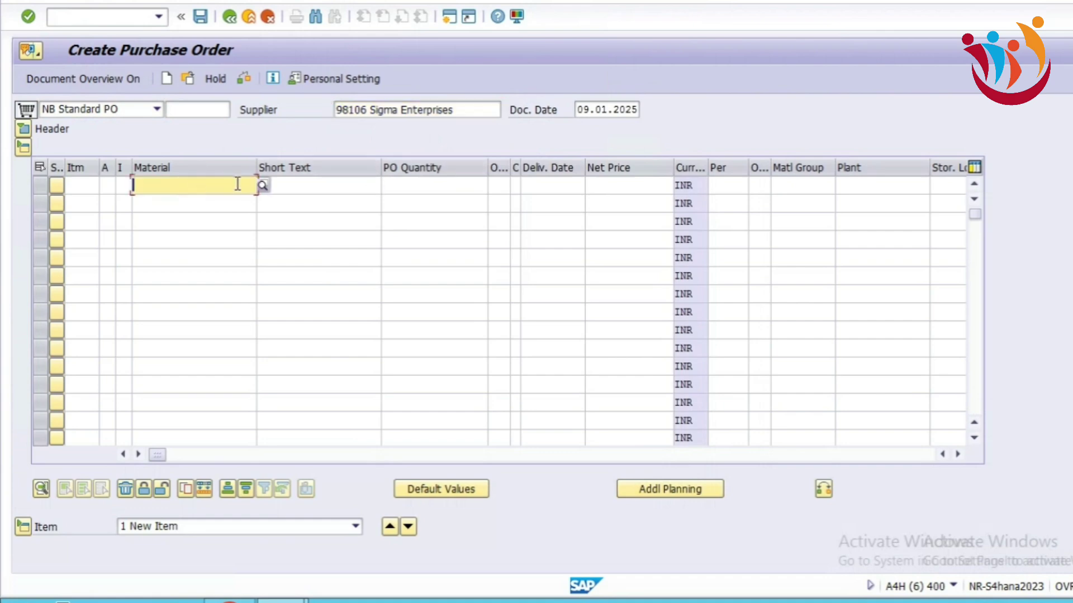
pyautogui.click(263, 189)
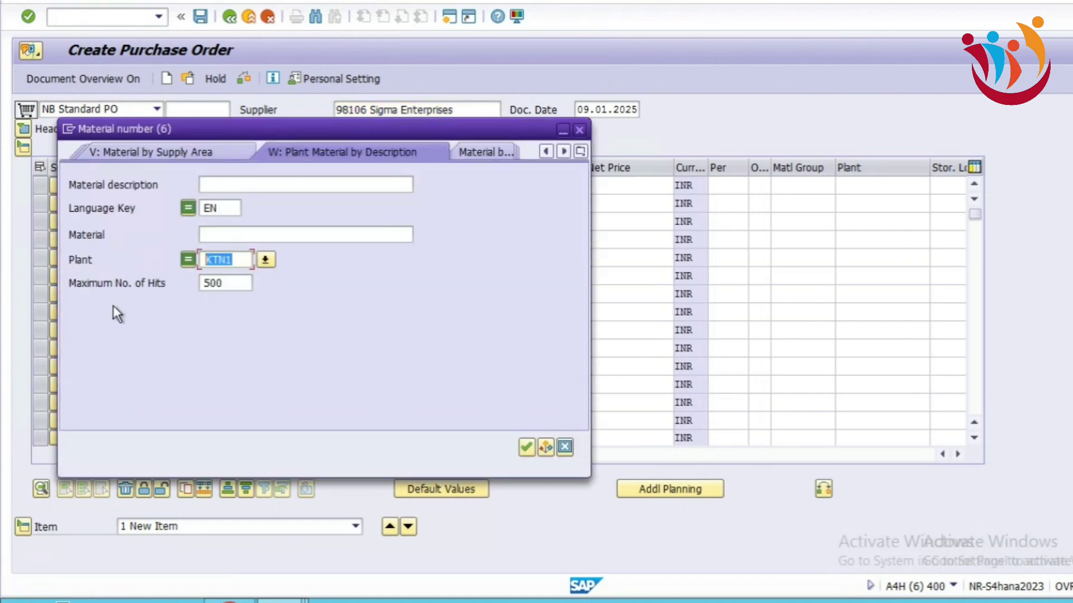
pyautogui.press('BackSpace')
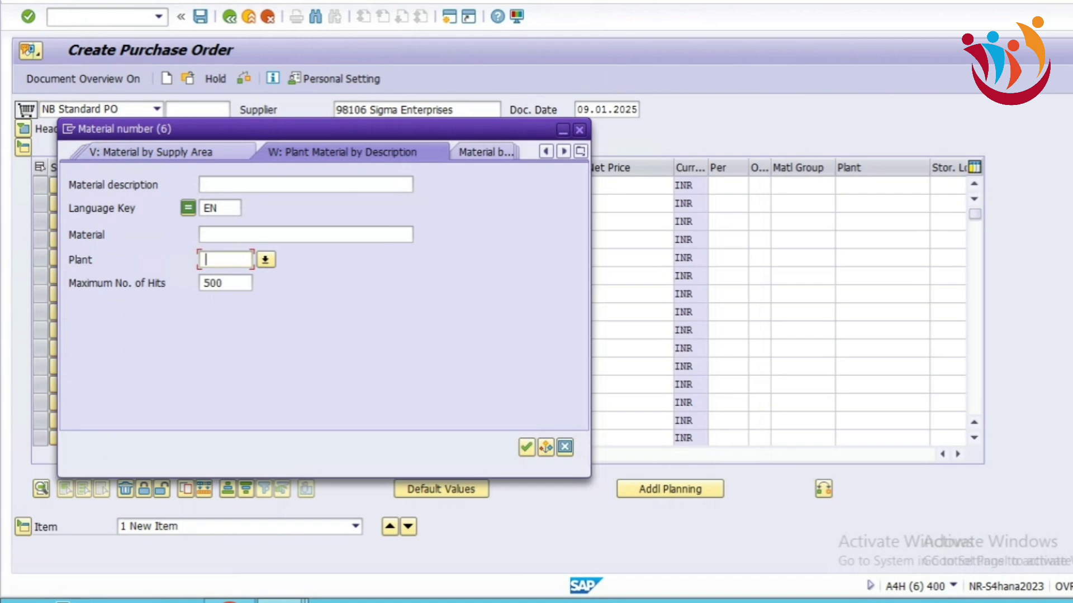
pyautogui.write('gip1')
pyautogui.press('Return')
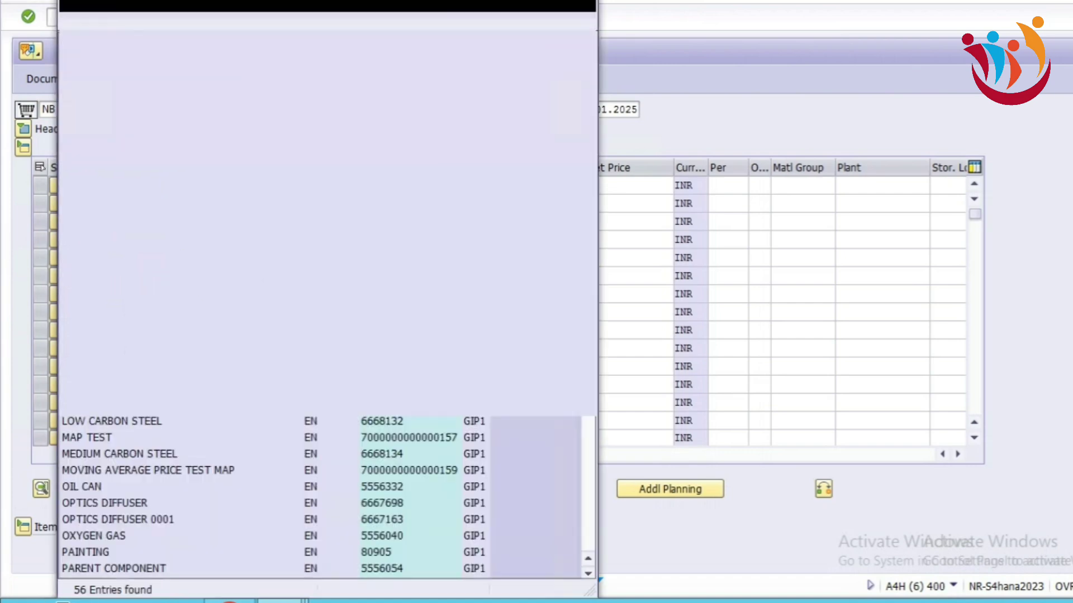
pyautogui.scroll(-5, 210, 457)
pyautogui.scroll(-4, 210, 457)
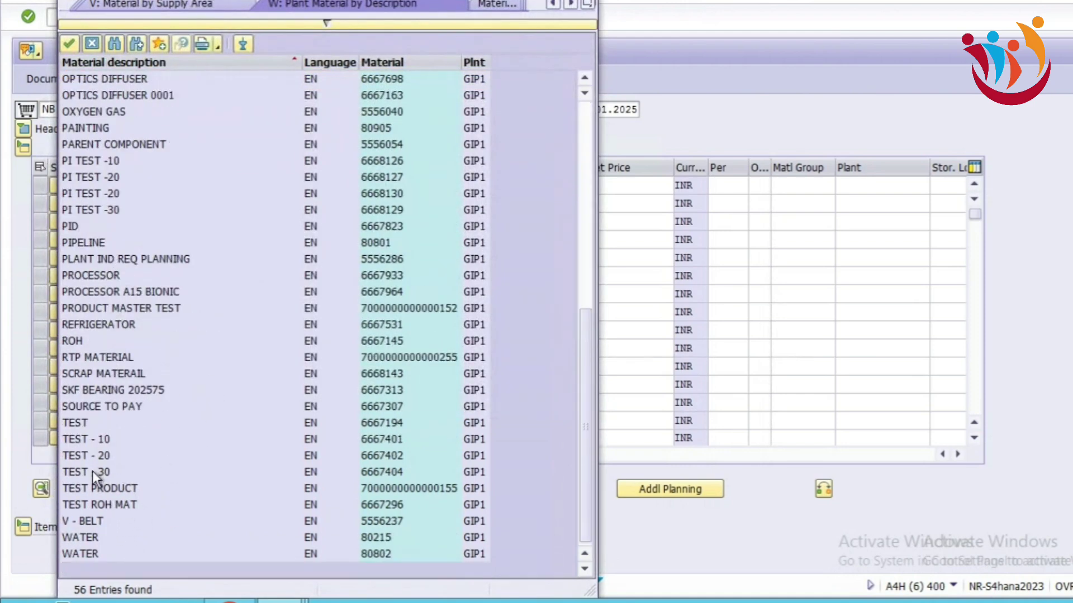
pyautogui.doubleClick(132, 389)
# Give the bearing item PO quantity 10, plant gip1 and storage location rm00
pyautogui.click(406, 188)
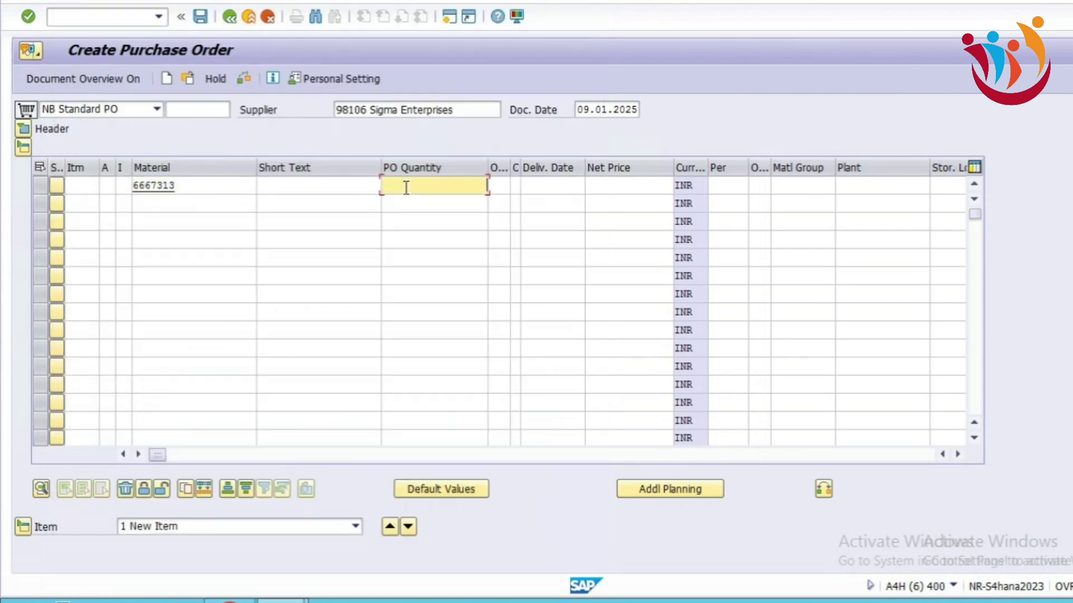
pyautogui.click(457, 203)
pyautogui.click(871, 184)
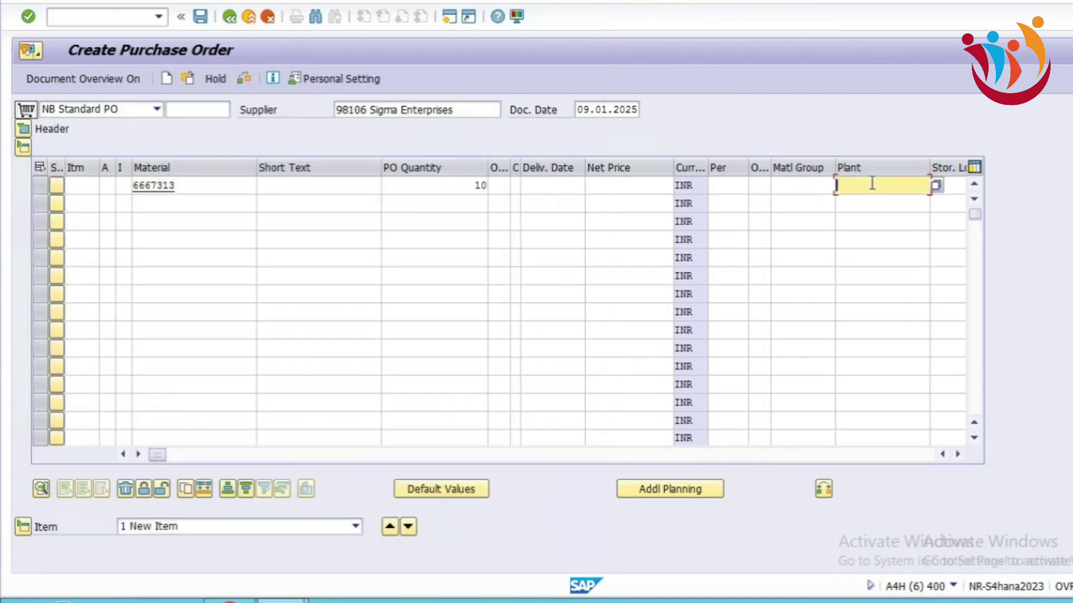
pyautogui.click(853, 199)
pyautogui.click(936, 187)
pyautogui.click(937, 201)
pyautogui.press('Return')
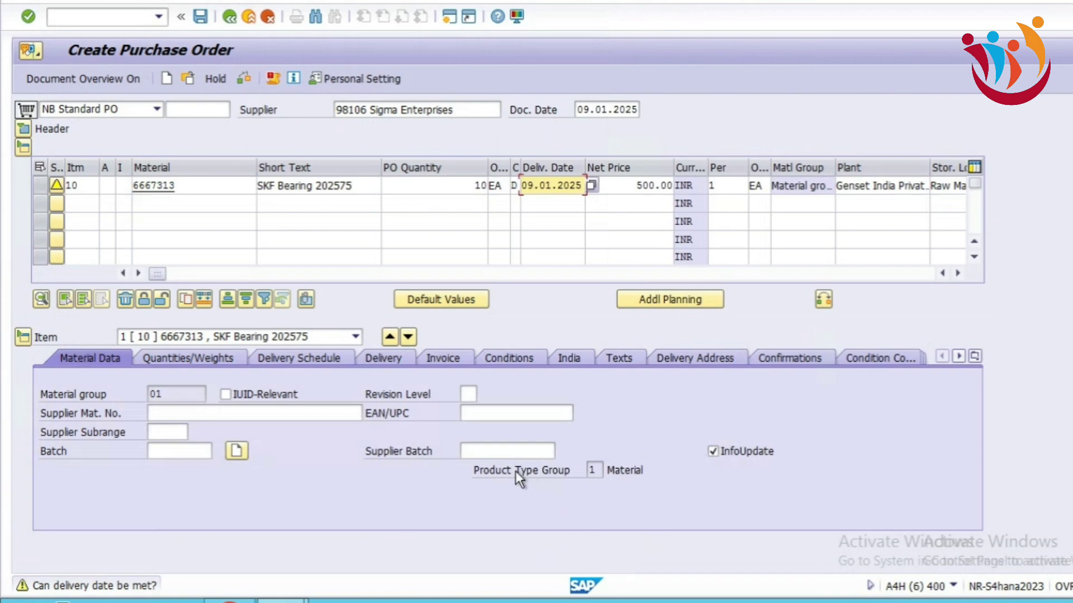
# Check the Product Type Group options (1 Material, 2 Service) and keep 1 Material
pyautogui.click(603, 470)
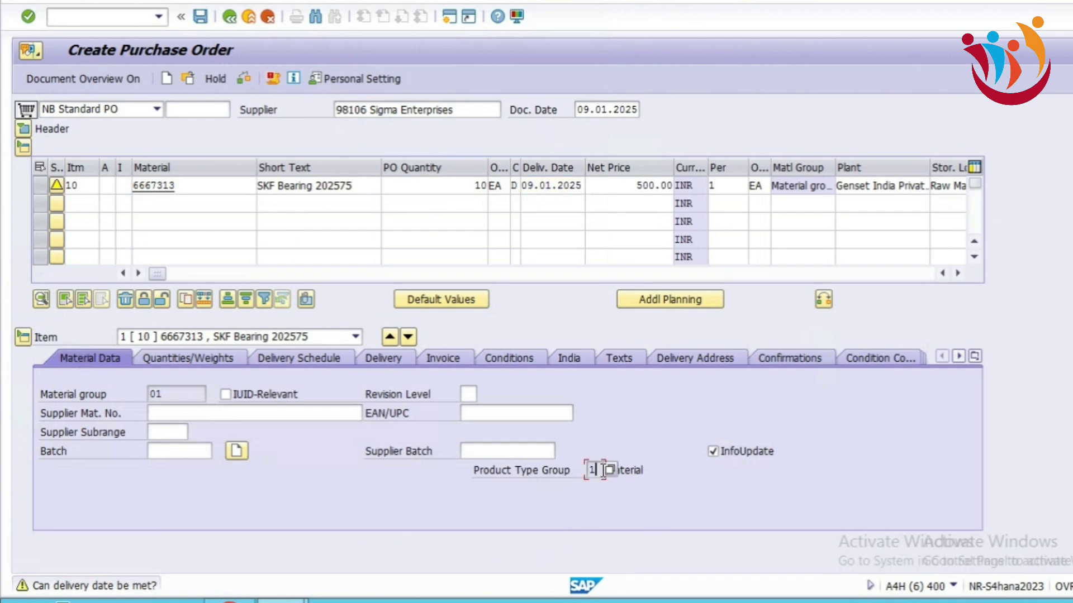
pyautogui.click(611, 471)
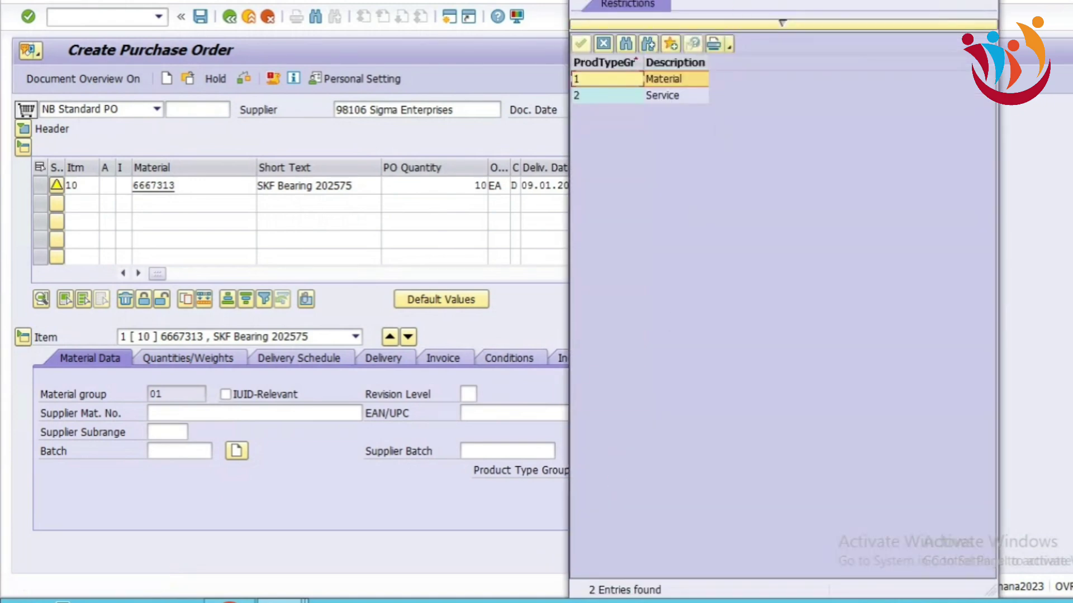
pyautogui.moveTo(860, 2); pyautogui.dragTo(981, 142)
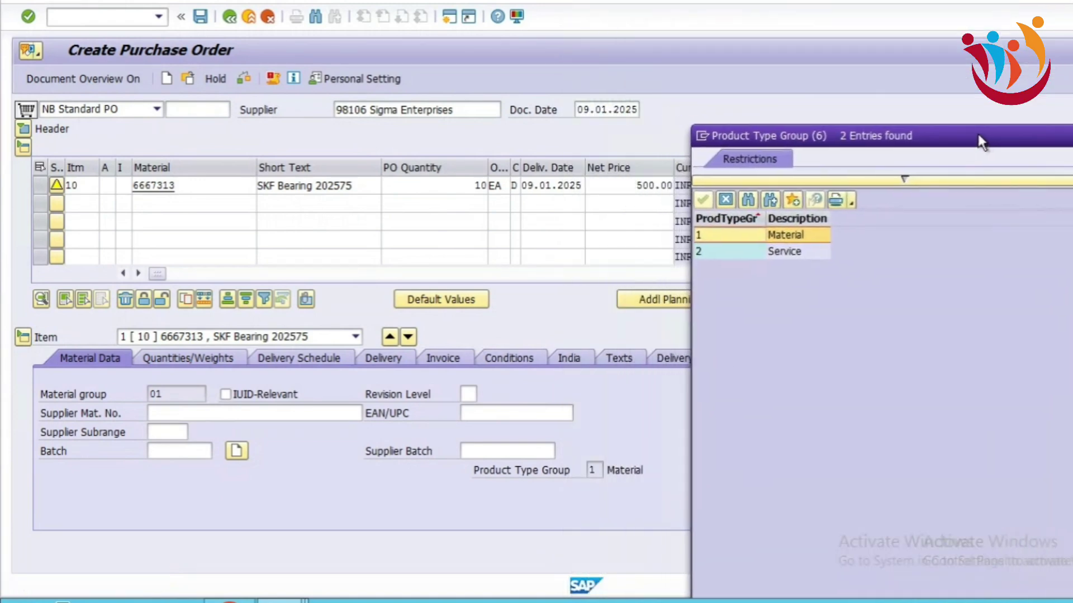
pyautogui.click(794, 240)
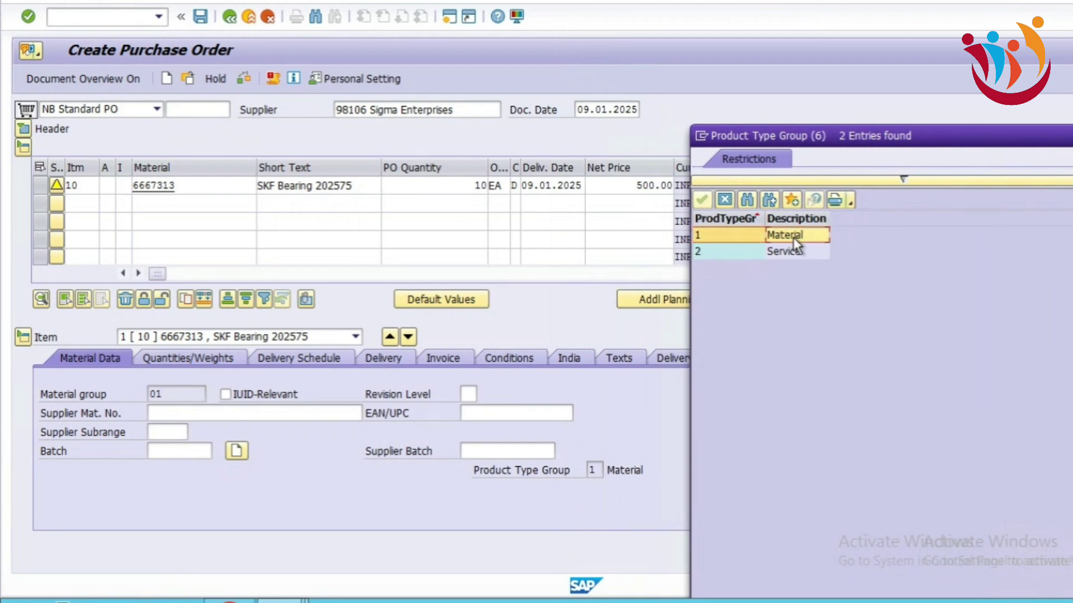
pyautogui.click(729, 235)
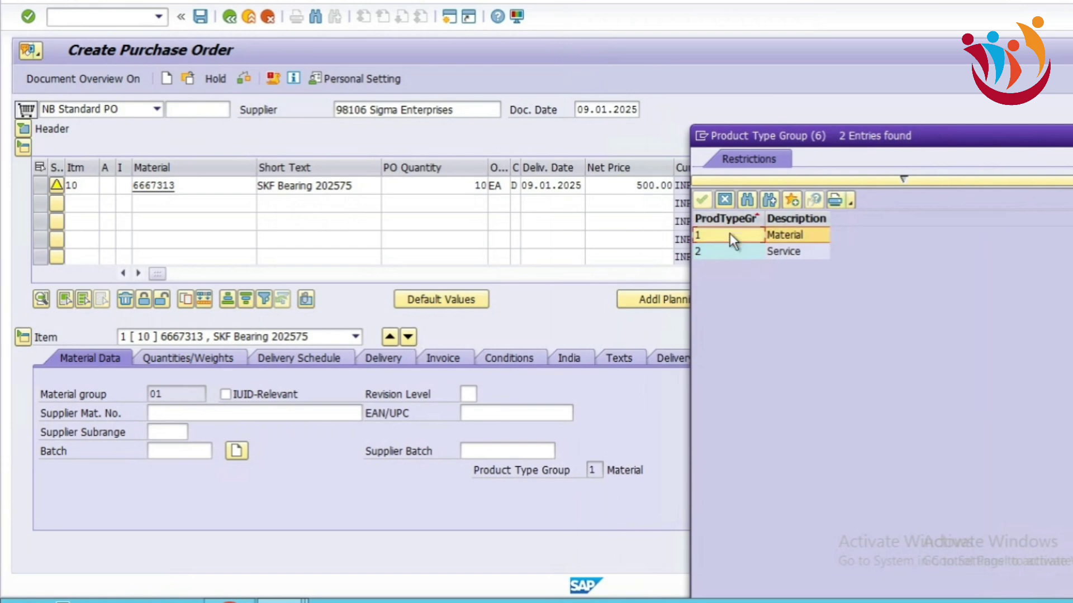
pyautogui.click(723, 249)
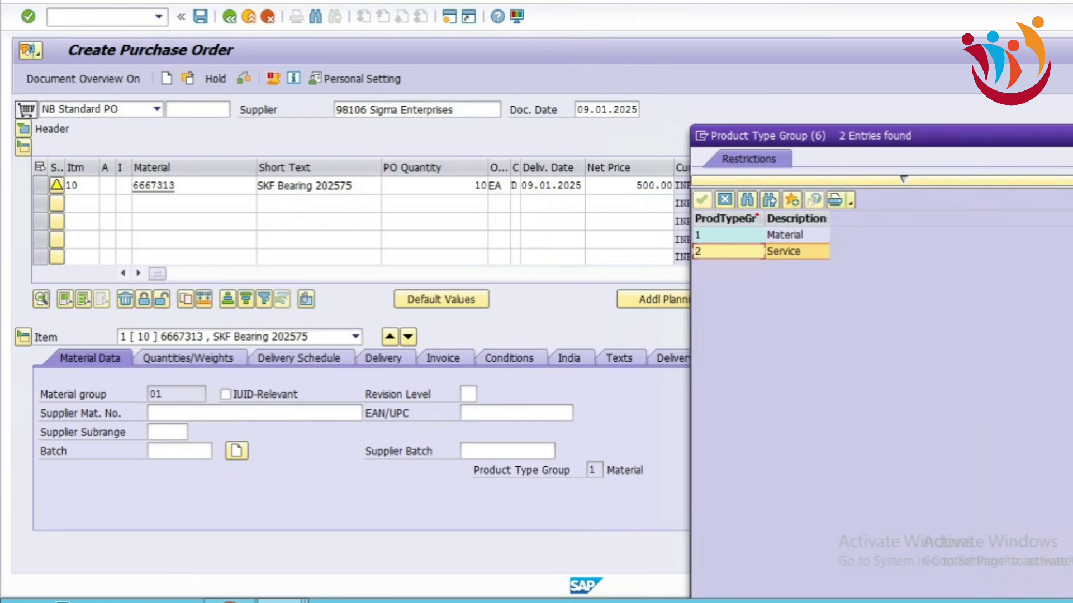
pyautogui.press('Escape')
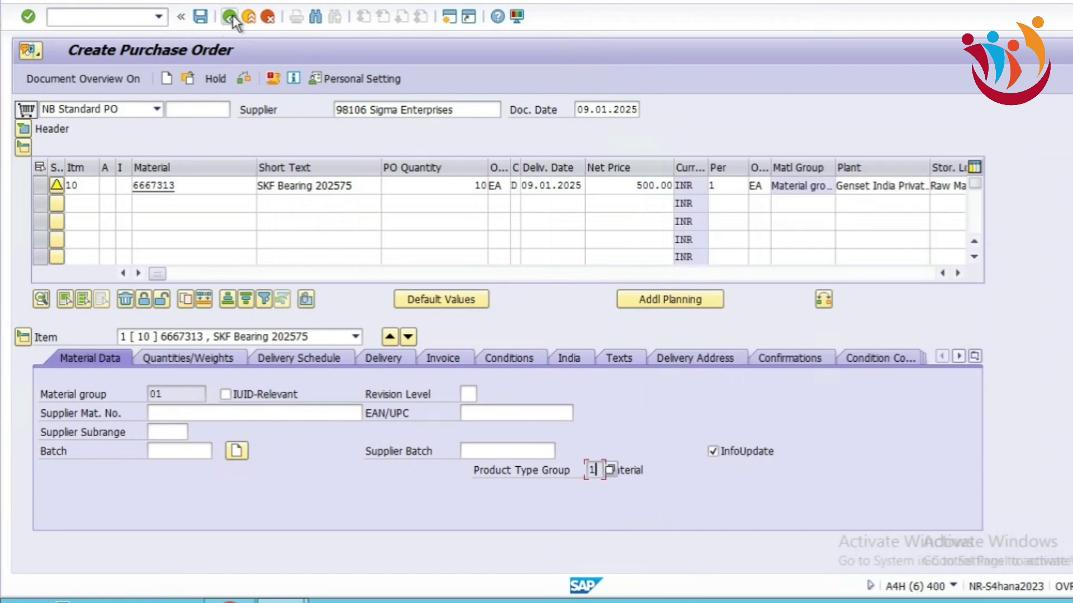